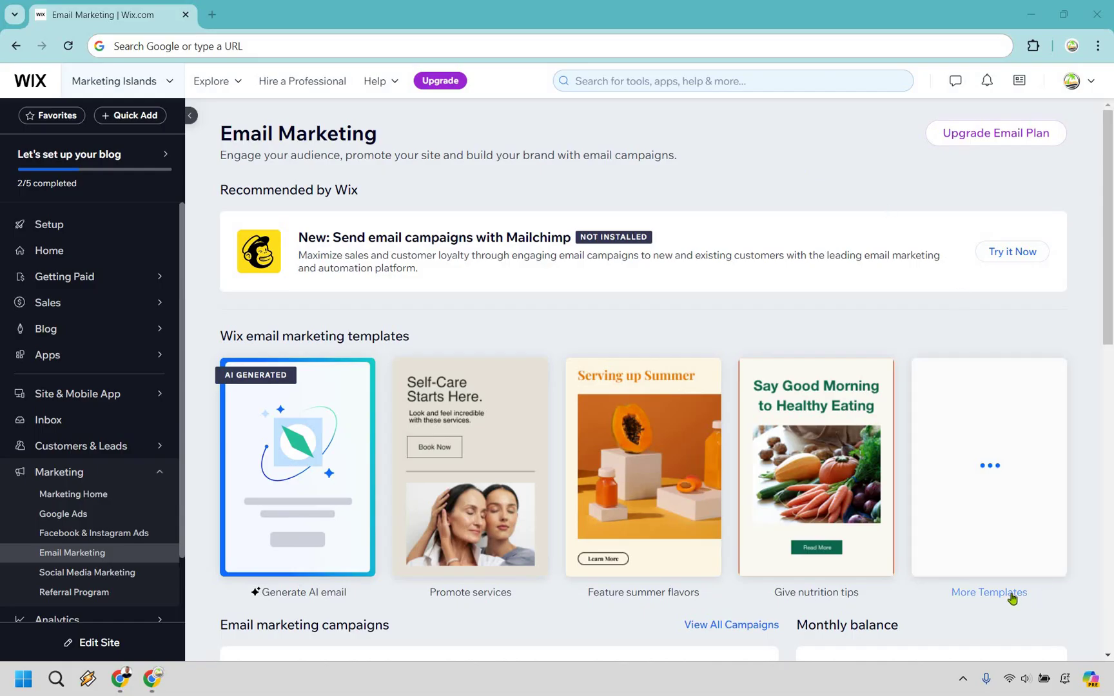
# Step: Open the full template gallery and scroll through it down to Create Your Own Email
pyautogui.click(1011, 598)
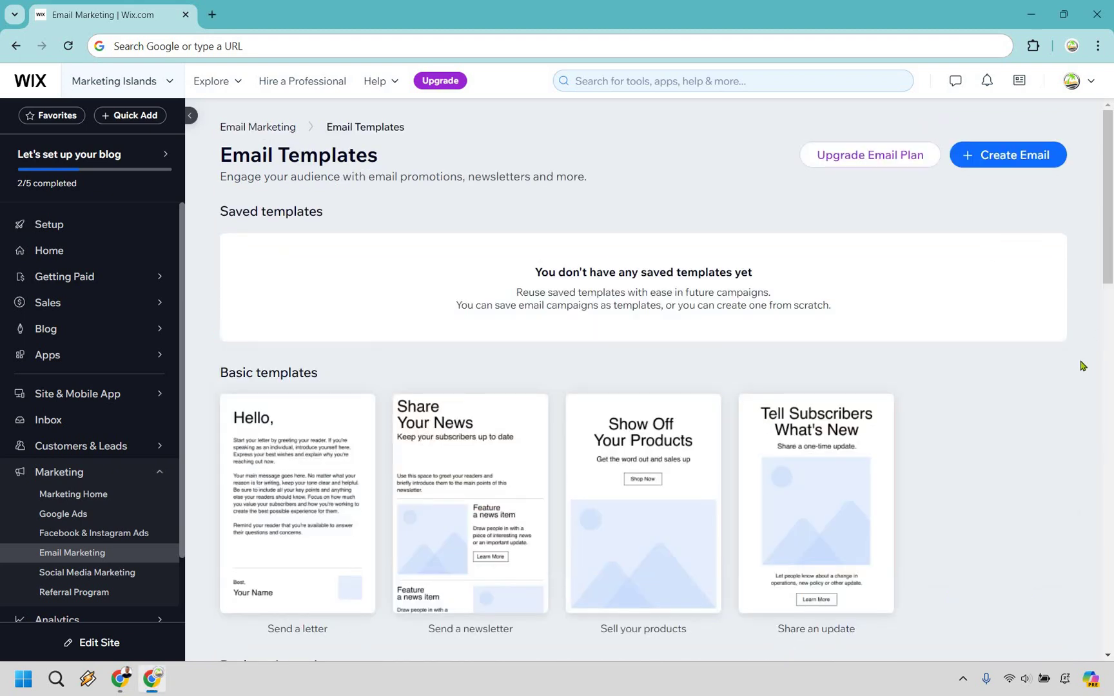
pyautogui.scroll(-2, 842, 351)
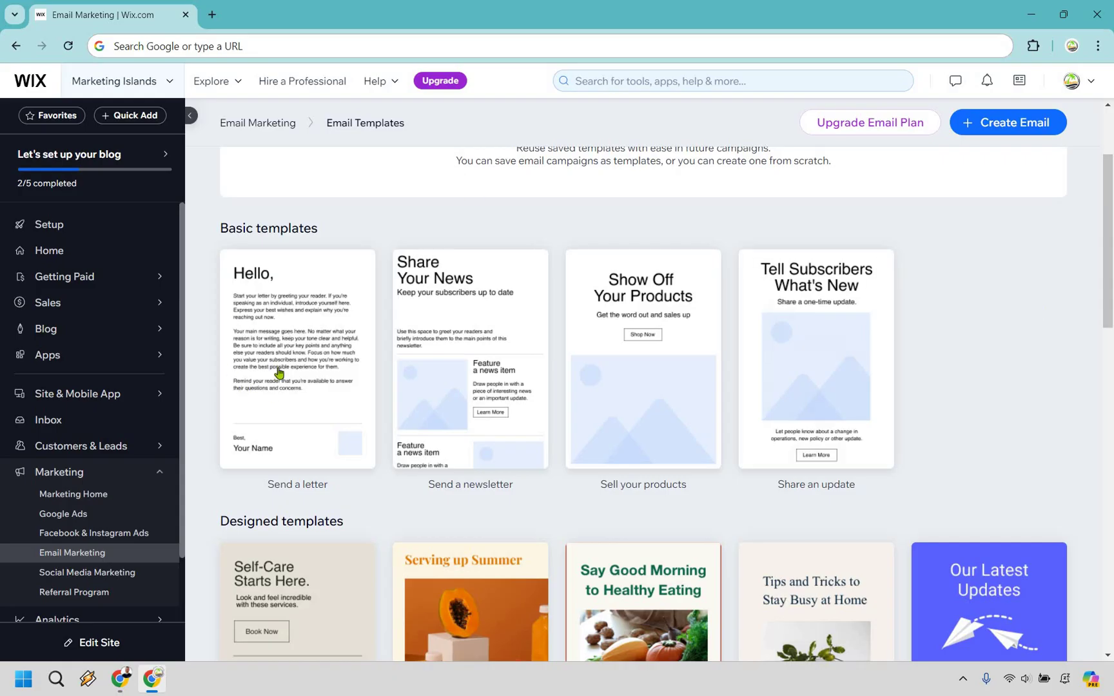
pyautogui.moveTo(278, 335)
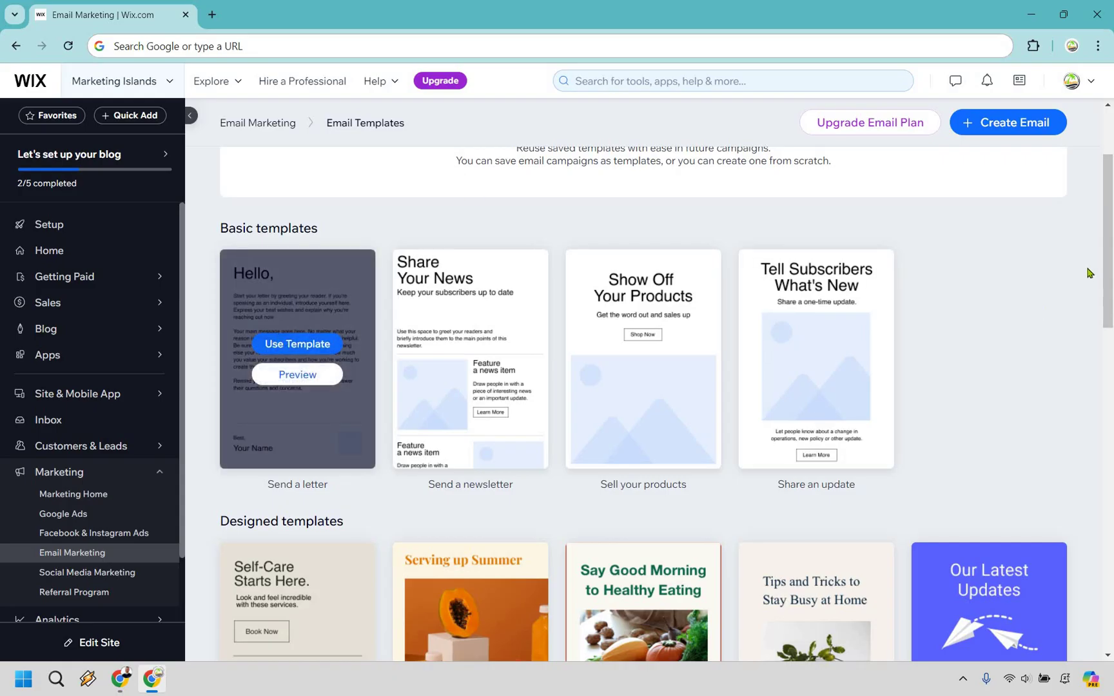
pyautogui.scroll(-3, 1104, 241)
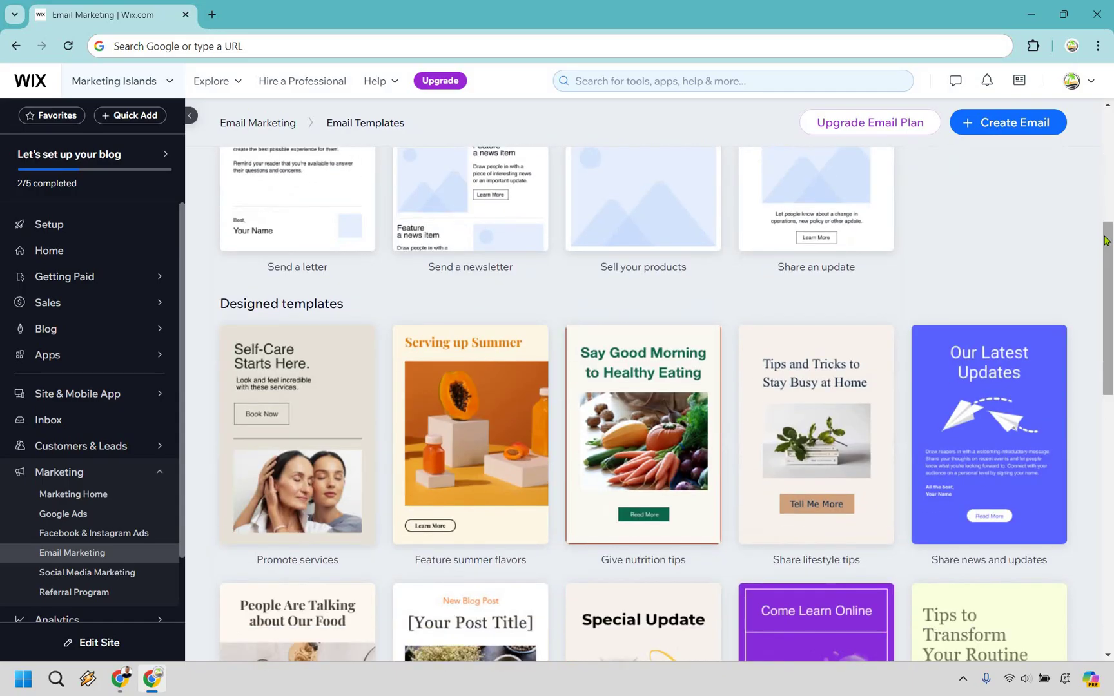
pyautogui.scroll(-5, 1110, 258)
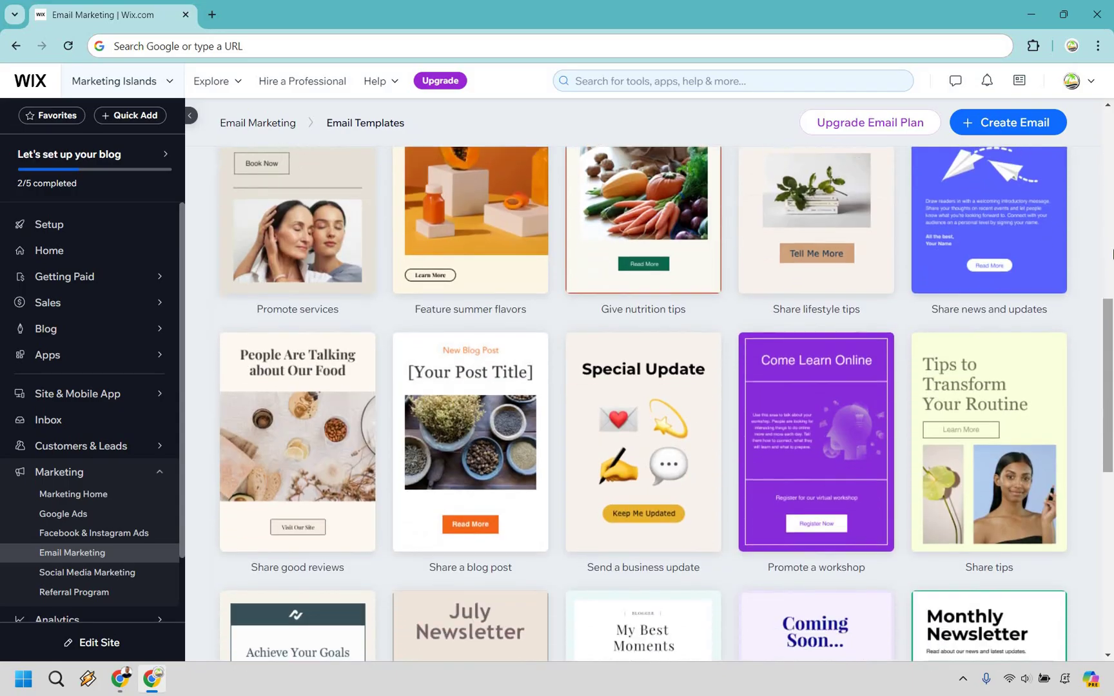
pyautogui.scroll(-6, 1106, 270)
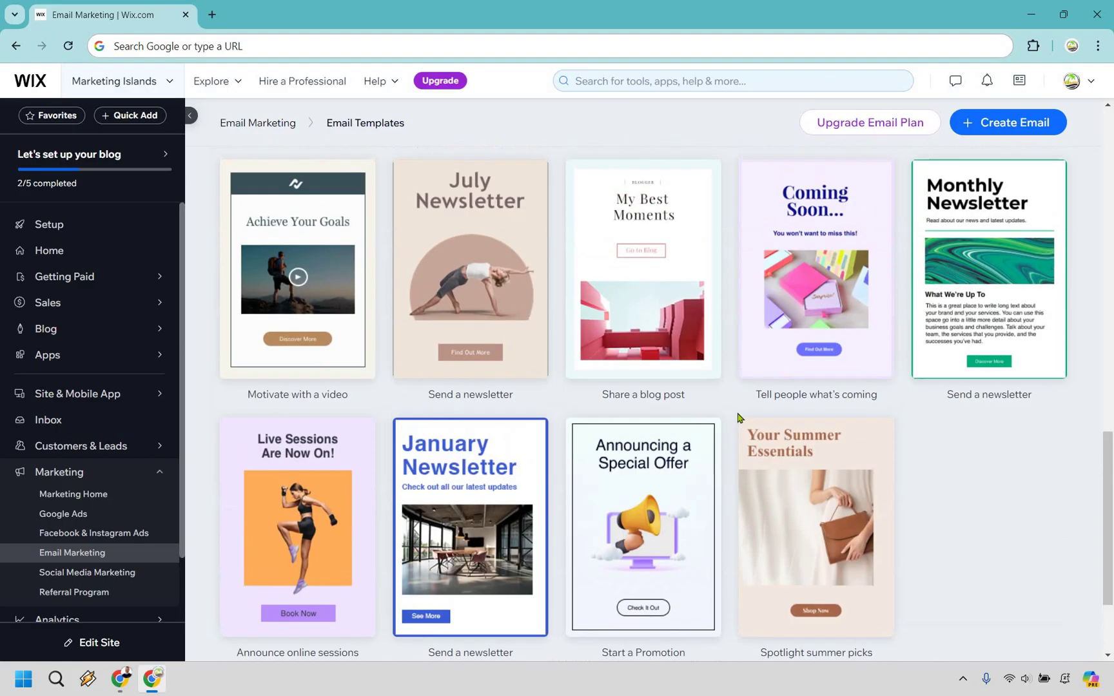
pyautogui.scroll(2, 790, 190)
pyautogui.moveTo(979, 271)
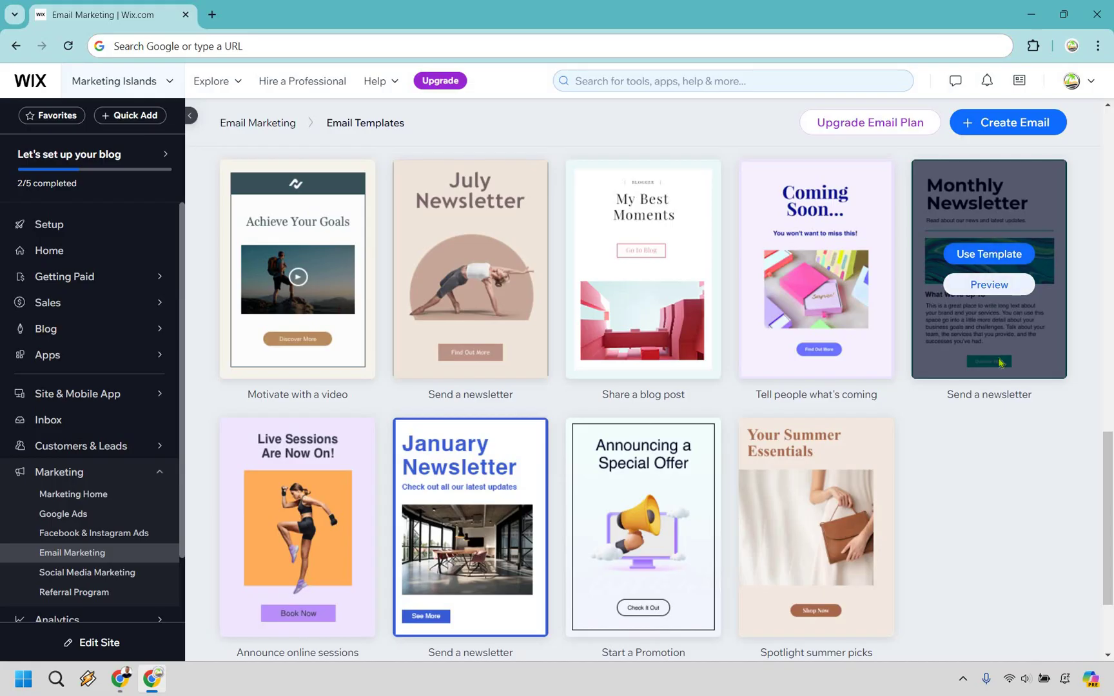
pyautogui.scroll(-2, 700, 611)
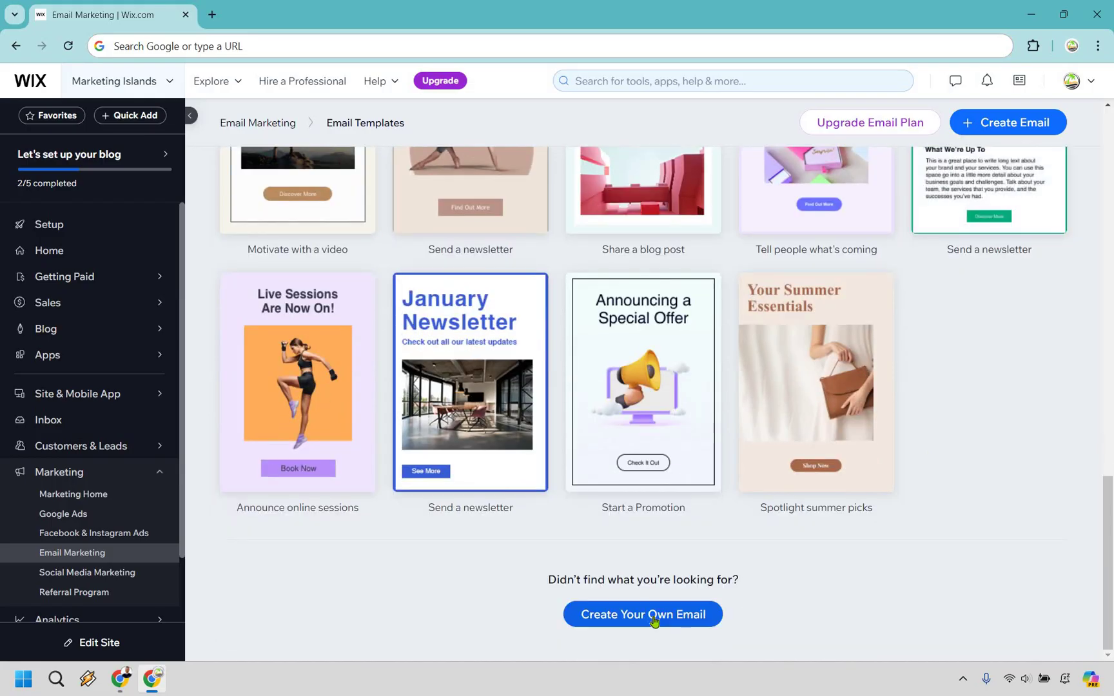
# Step: Start a blank email headed 'Easily Create Pixar Videos' and select its mountain image for customizing
pyautogui.click(653, 620)
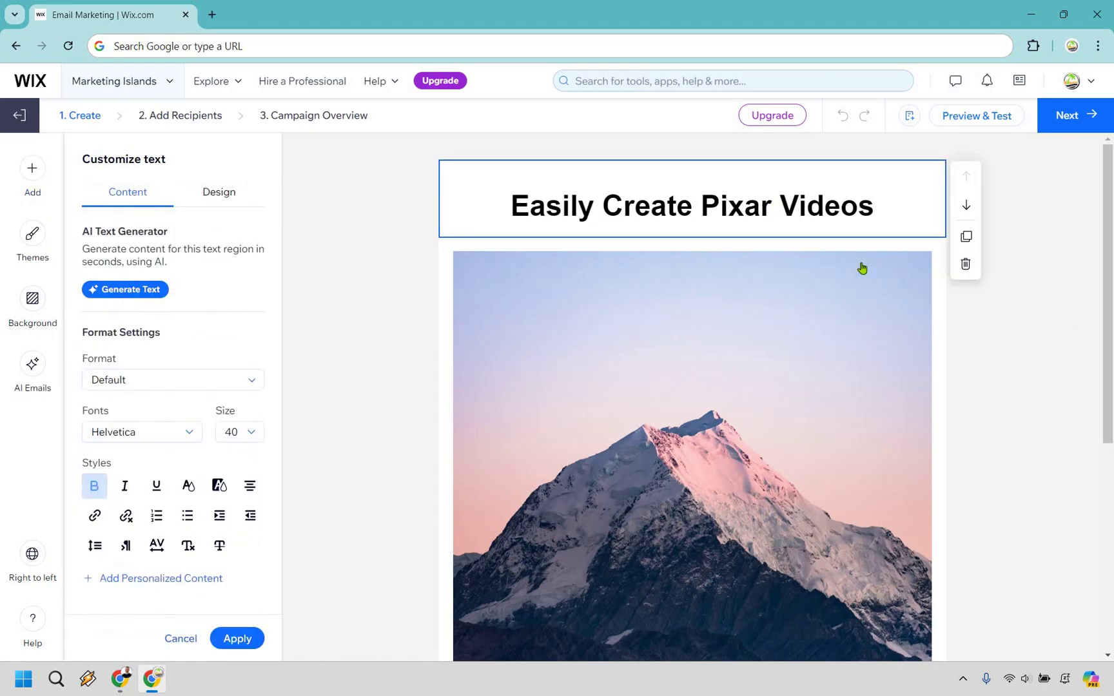
pyautogui.click(1038, 344)
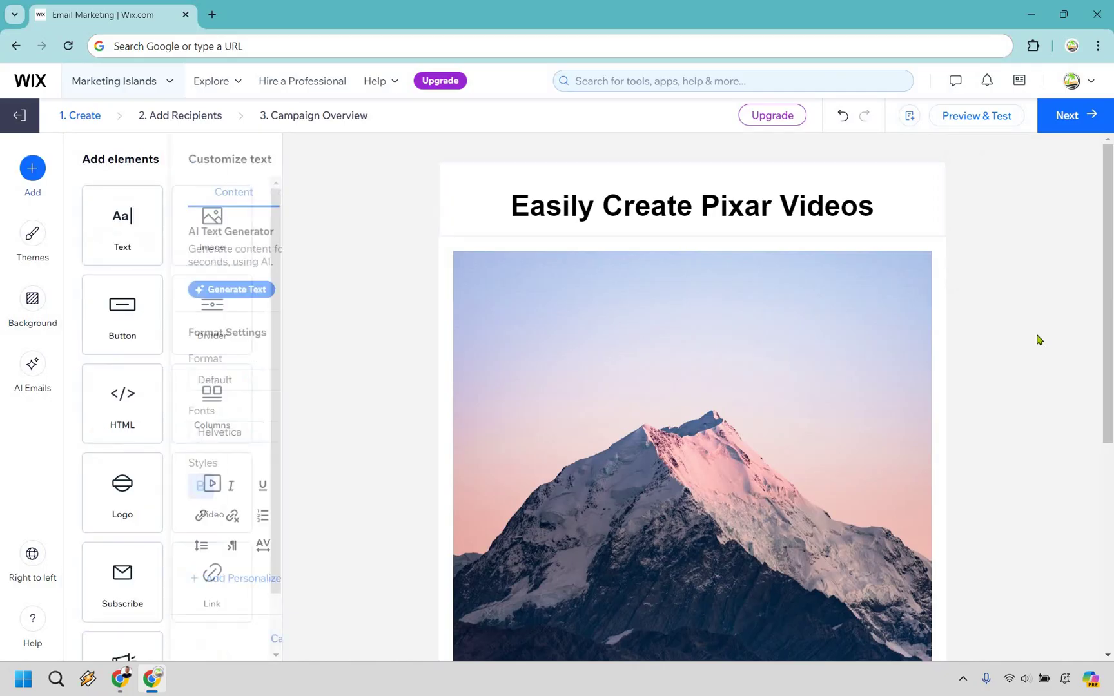
pyautogui.scroll(-1, 700, 319)
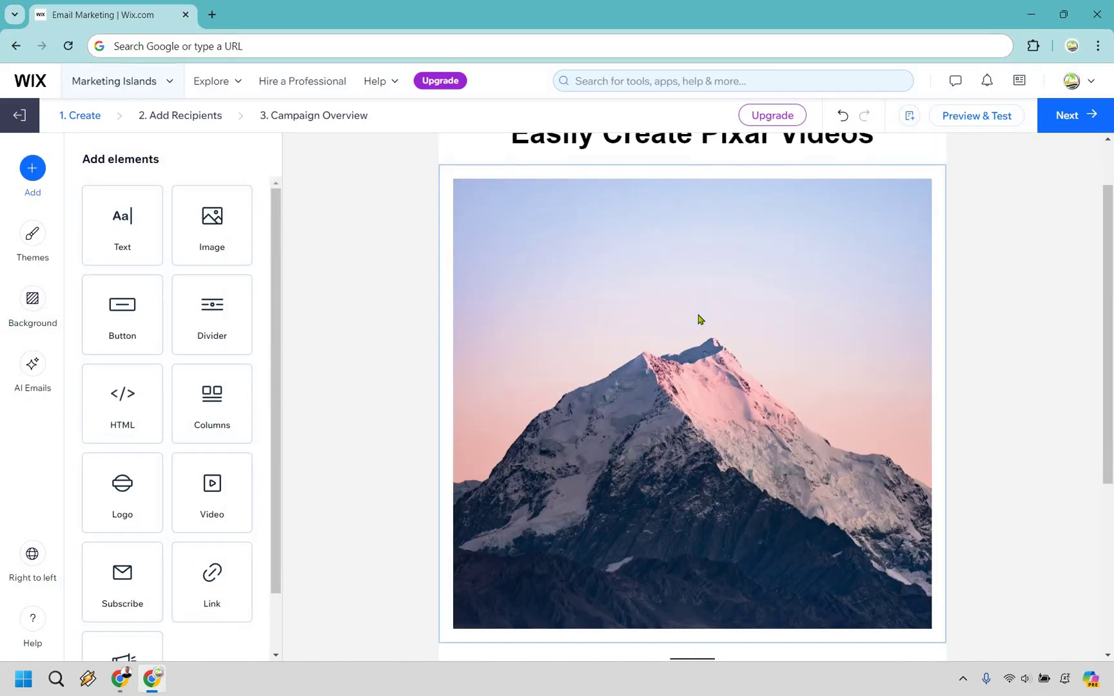
pyautogui.click(701, 319)
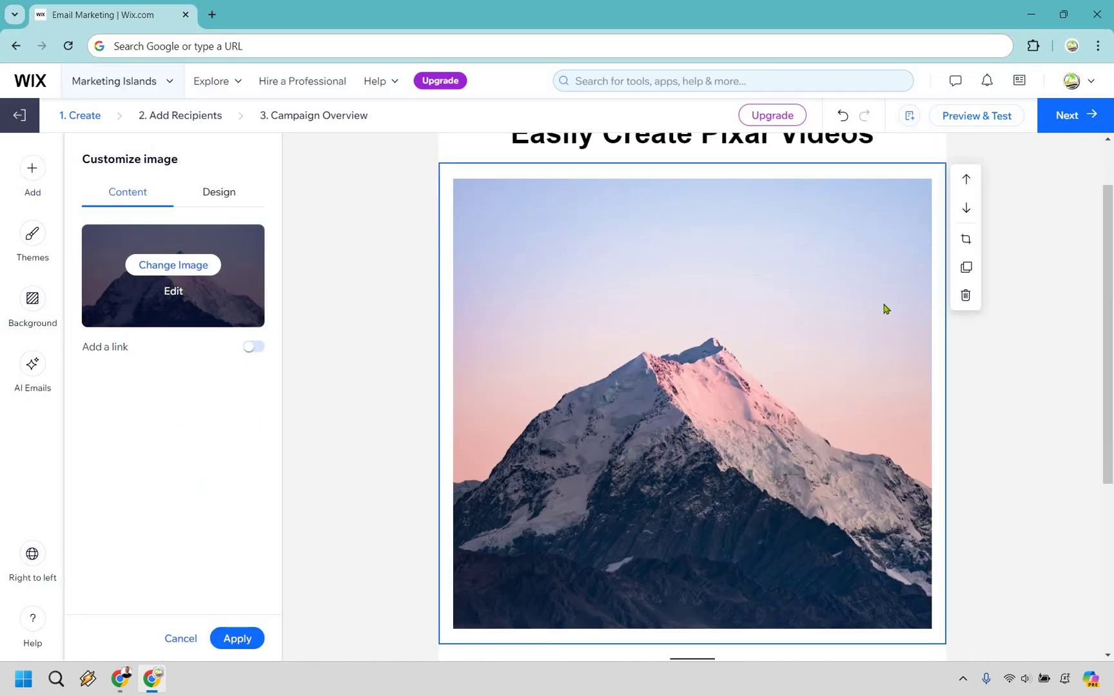
# Step: Replace the mountain photo with the uploaded Marketing Island logo, MI Logo 2.png
pyautogui.click(966, 268)
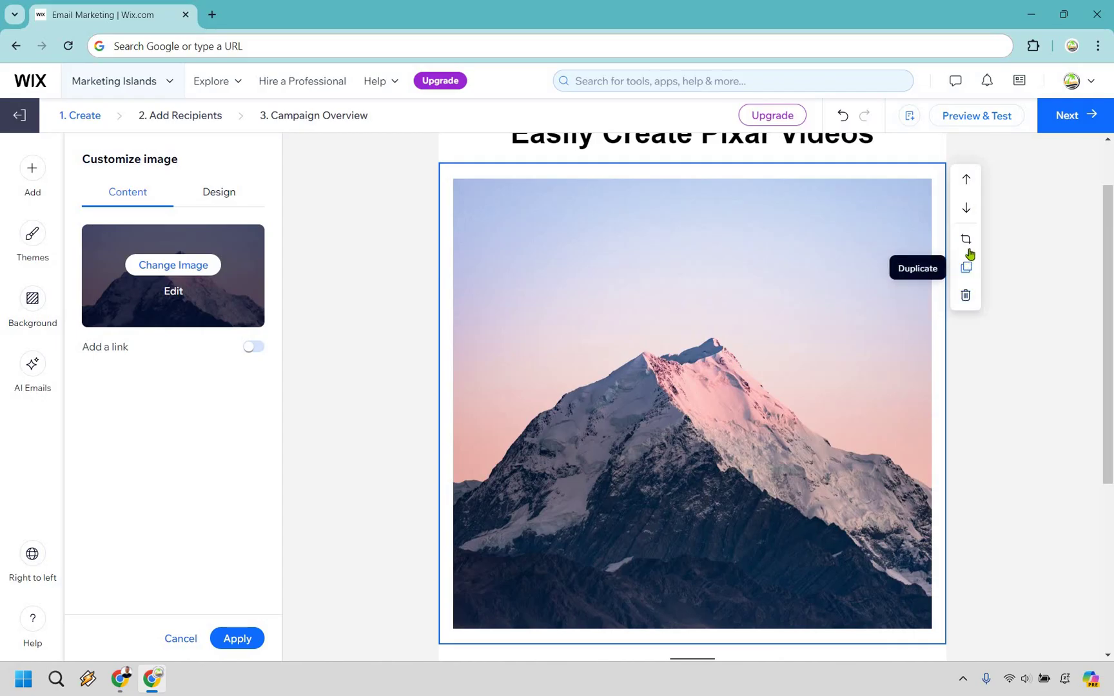
pyautogui.click(174, 265)
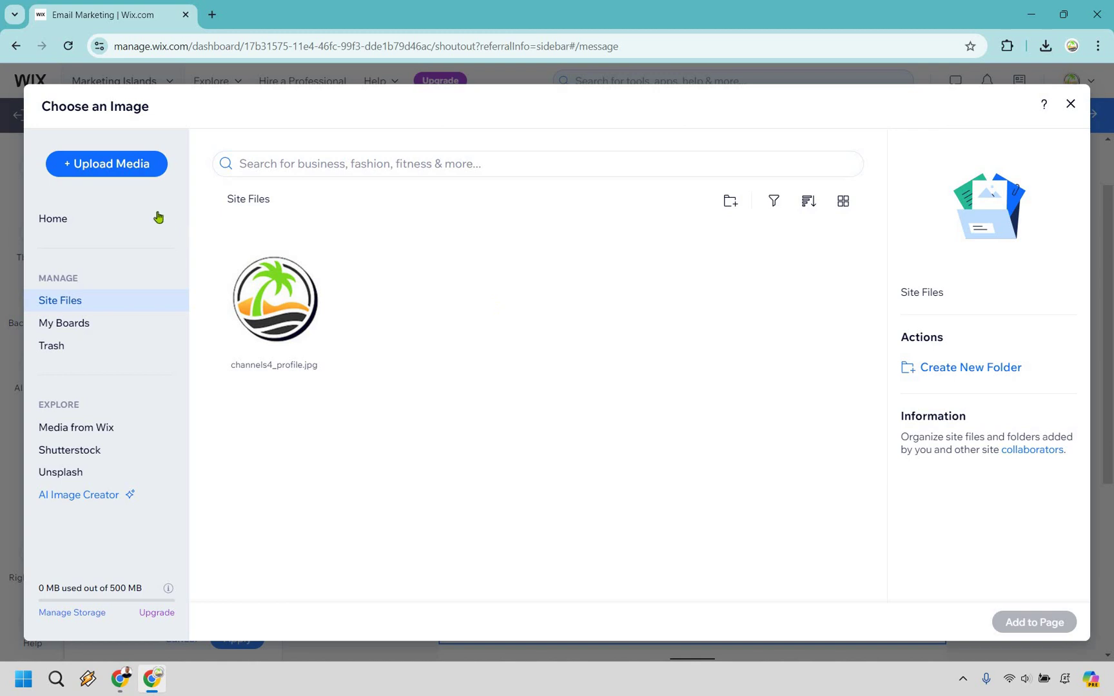
pyautogui.click(124, 168)
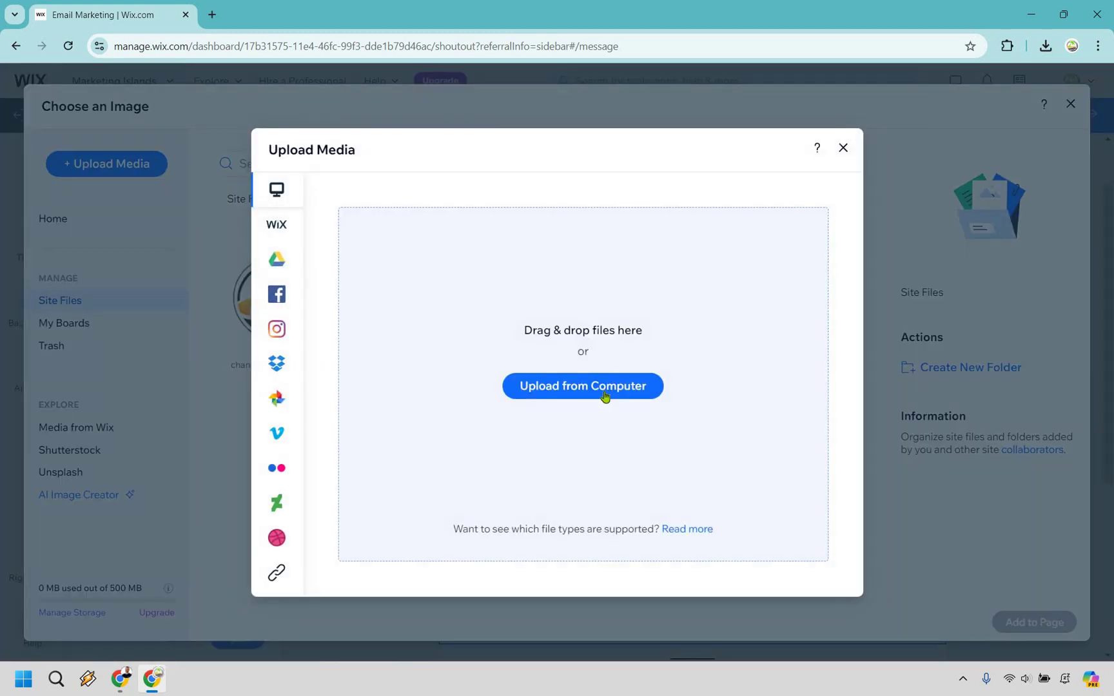
pyautogui.click(605, 394)
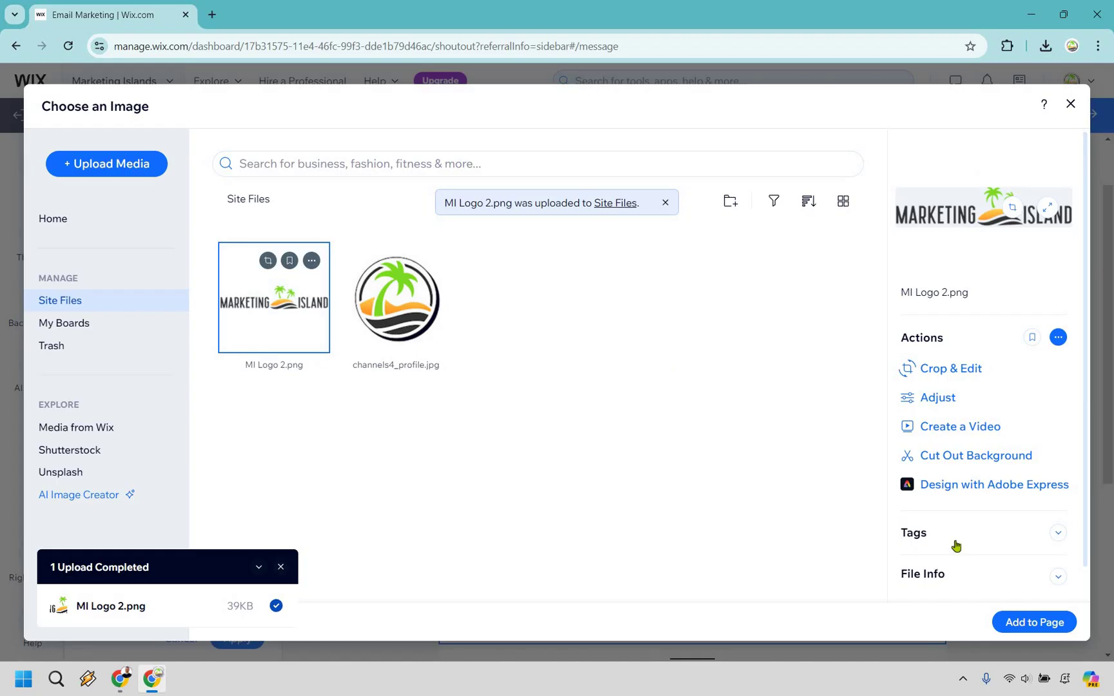
pyautogui.click(1052, 626)
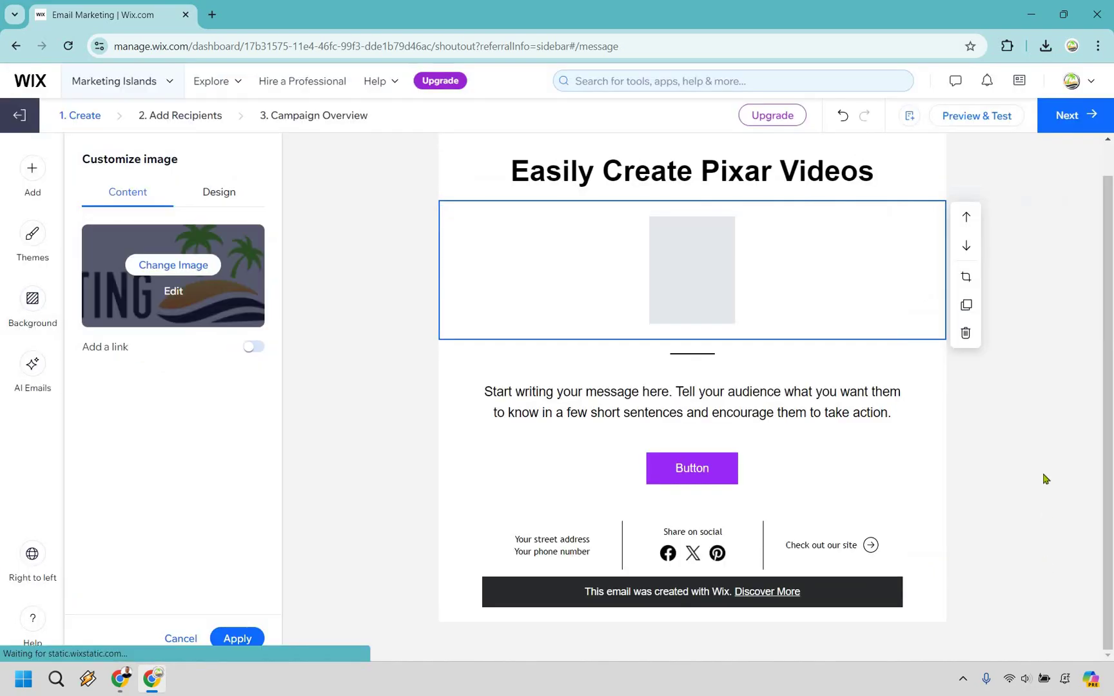
# Step: Paste the Pixar video promotion copy over the placeholder message and left-align all of it
pyautogui.click(1027, 393)
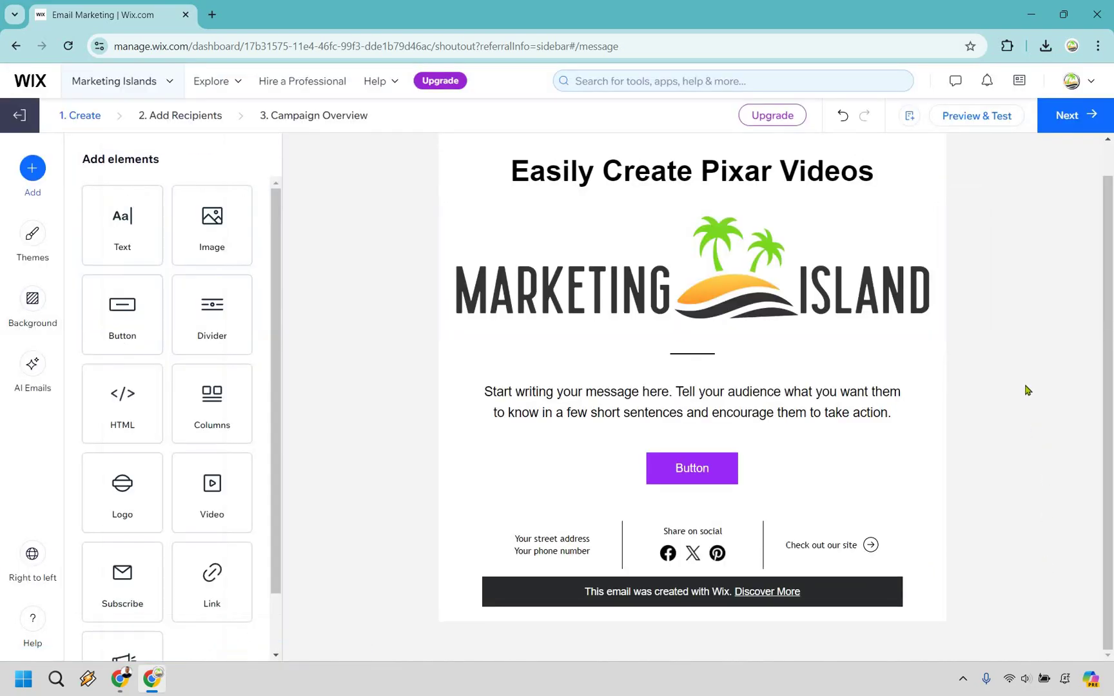
pyautogui.click(749, 400)
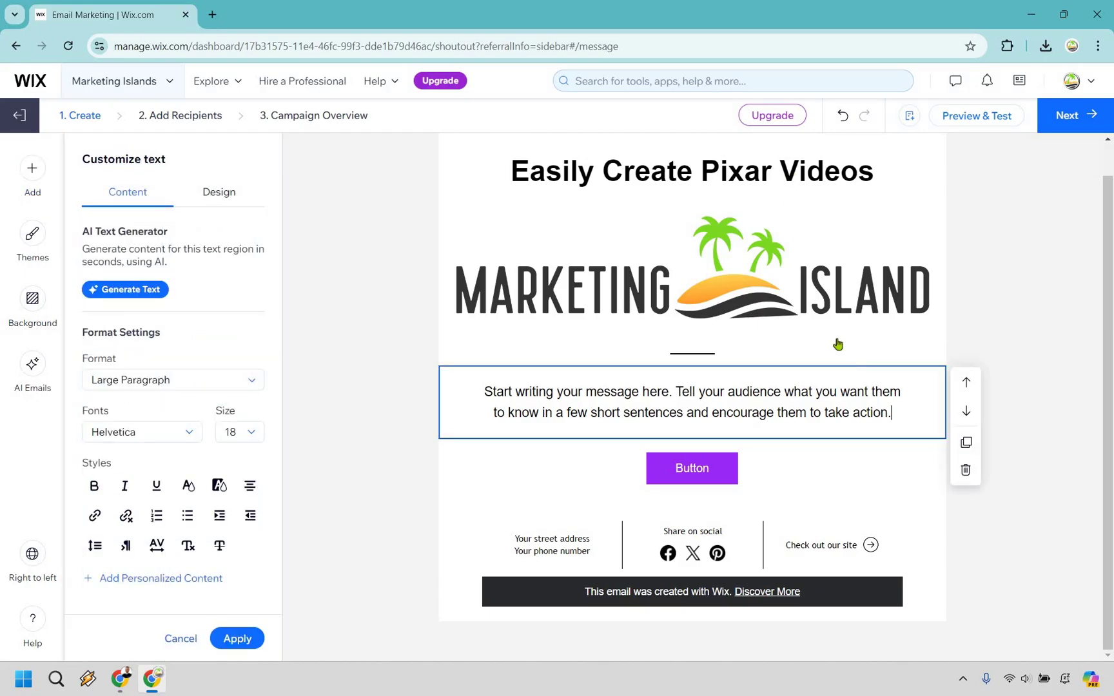
pyautogui.hotkey('ctrl', 'shift', 'Left')
pyautogui.hotkey('ctrl', 'shift', 'Left')
pyautogui.hotkey('ctrl', 'shift', 'Left')
pyautogui.hotkey('ctrl', 'shift', 'Left')
pyautogui.hotkey('ctrl', 'shift', 'Left')
pyautogui.hotkey('ctrl', 'shift', 'Left')
pyautogui.hotkey('ctrl', 'shift', 'Left')
pyautogui.hotkey('ctrl', 'shift', 'Left')
pyautogui.hotkey('ctrl', 'shift', 'Left')
pyautogui.hotkey('ctrl', 'shift', 'Left')
pyautogui.hotkey('ctrl', 'shift', 'Left')
pyautogui.hotkey('ctrl', 'shift', 'Left')
pyautogui.hotkey('ctrl', 'shift', 'Left')
pyautogui.hotkey('ctrl', 'shift', 'Left')
pyautogui.hotkey('ctrl', 'shift', 'Left')
pyautogui.hotkey('ctrl', 'shift', 'Left')
pyautogui.hotkey('ctrl', 'shift', 'Left')
pyautogui.hotkey('ctrl', 'shift', 'Left')
pyautogui.hotkey('ctrl', 'shift', 'Left')
pyautogui.hotkey('ctrl', 'shift', 'Left')
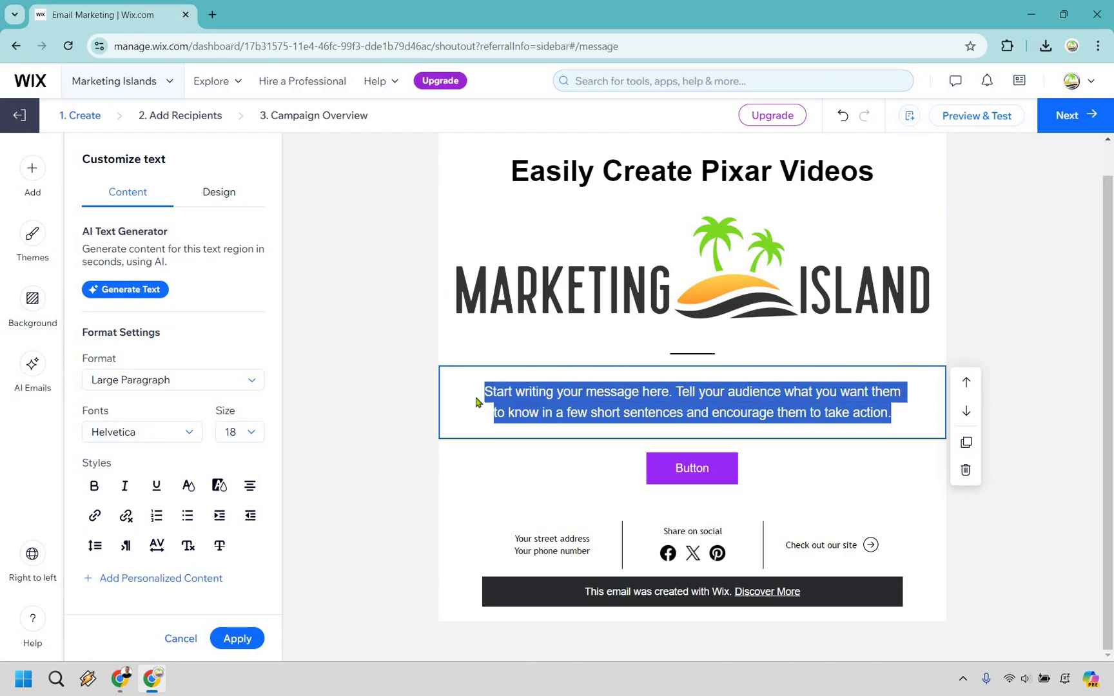
pyautogui.write("Ever dreamed of creating Pixar-like 3D videos? Imagine bringing your ideas to life with ease. Too good to be true? Think again.  Discover the magic here ➡ [Your Link]  This tool is your ticket to stunning, professional 3D animations. And the best part? It's a lifetime deal. That's right—pay once, use forever.  No recurring fees.  Think of the possibilities. Eye-catching videos for your business, jaw-dropping content for your audience.  All without breaking the bank or spending hours learning complicated software.  Curious? You should be.  Watch the magic unfold ➡ [Your Link]  James  P.S. Pixar style videos. Lifetime deal. Enough said. Go check it out!")
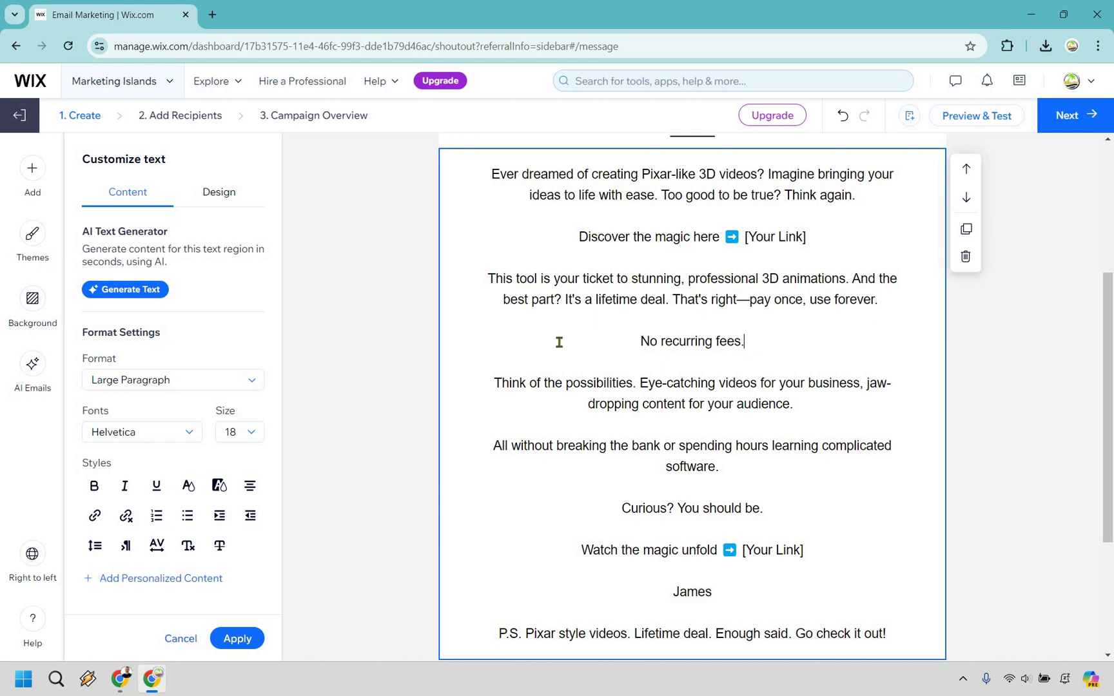
pyautogui.hotkey('ctrl', 'a')
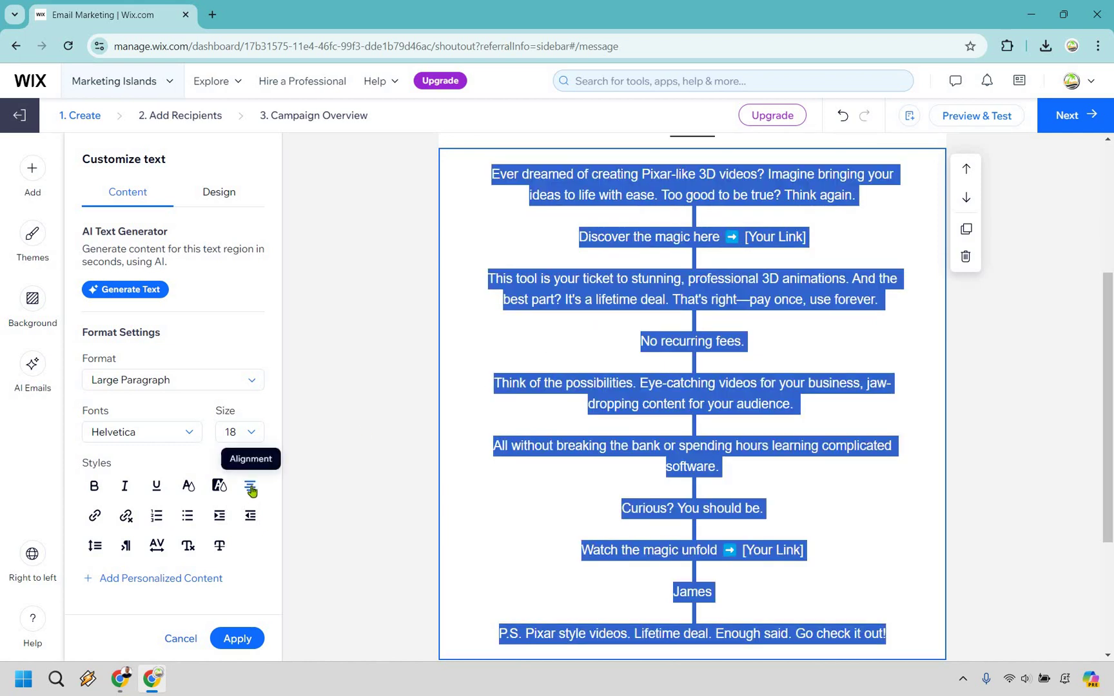
pyautogui.click(251, 492)
pyautogui.hotkey('ctrl', 'shift', 'l')
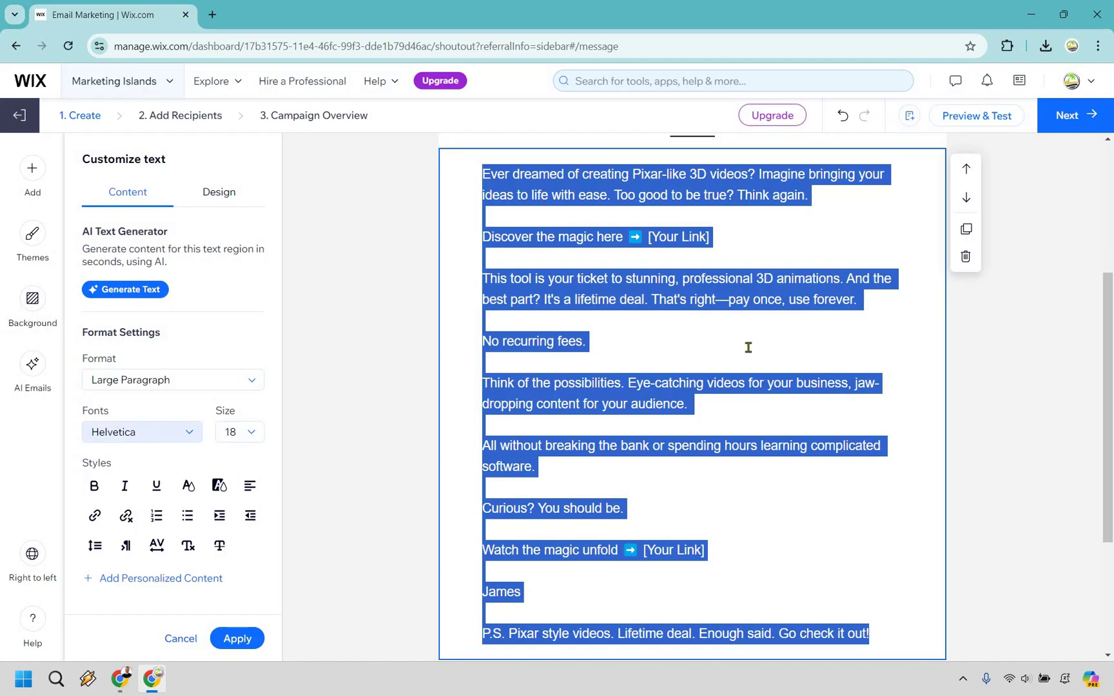
# Step: Make the first call-to-action read 'Click here to discover the magic.' without the link placeholder
pyautogui.click(724, 386)
pyautogui.scroll(2, 715, 387)
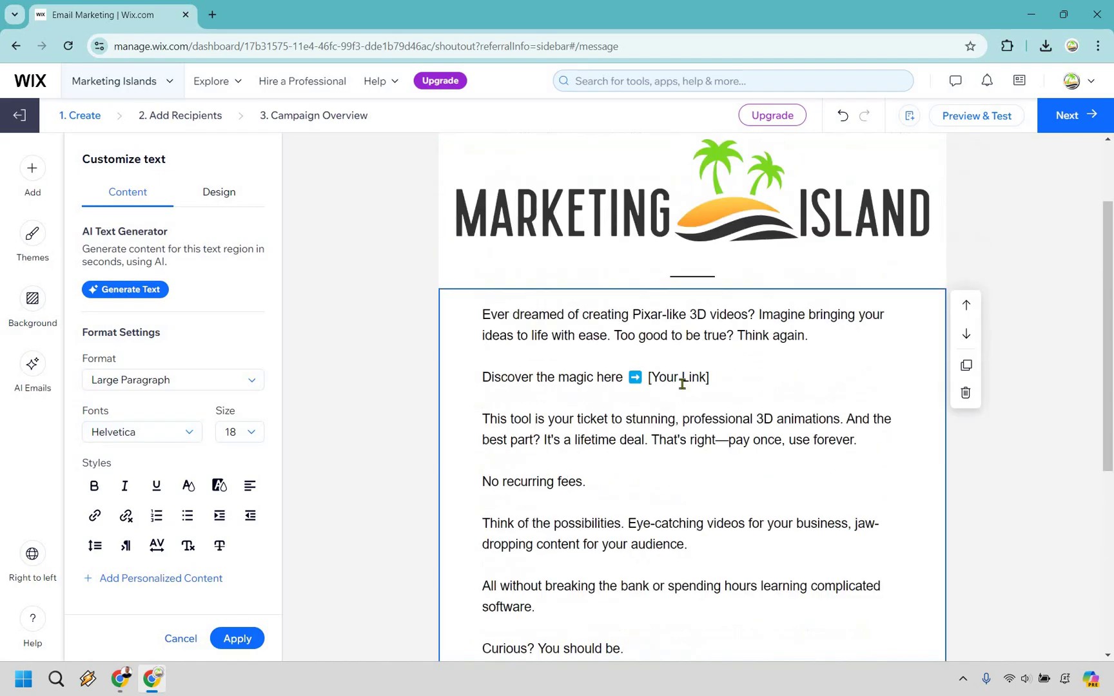
pyautogui.moveTo(709, 382)
pyautogui.mouseDown()
pyautogui.moveTo(634, 381)
pyautogui.moveTo(639, 389)
pyautogui.mouseUp()
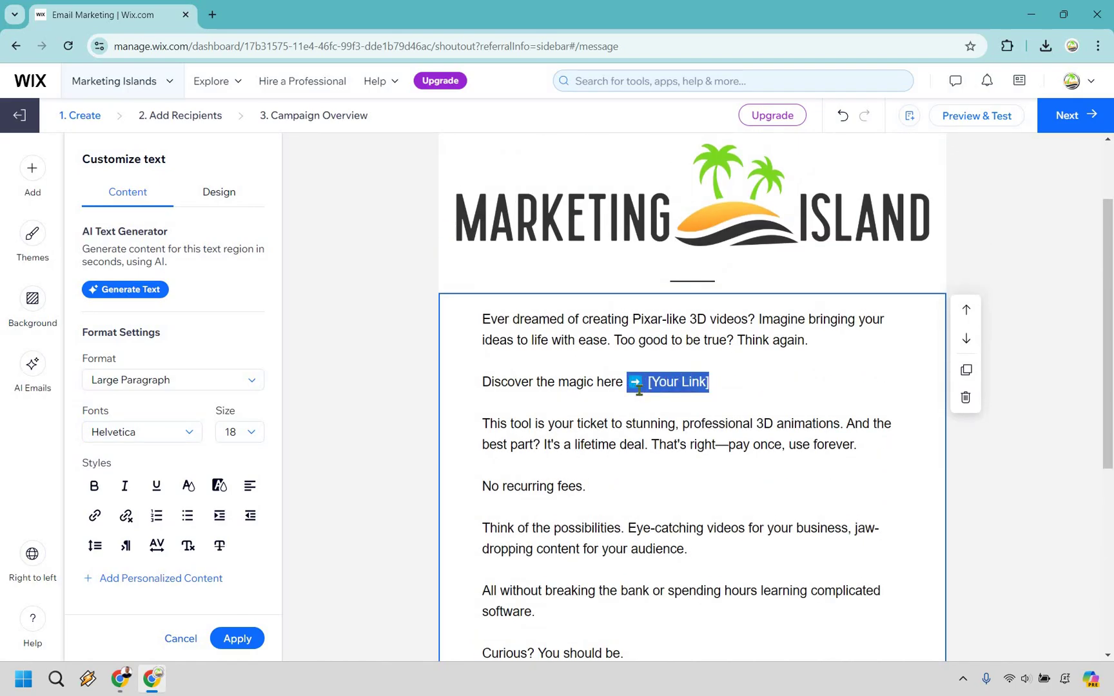
pyautogui.press('BackSpace')
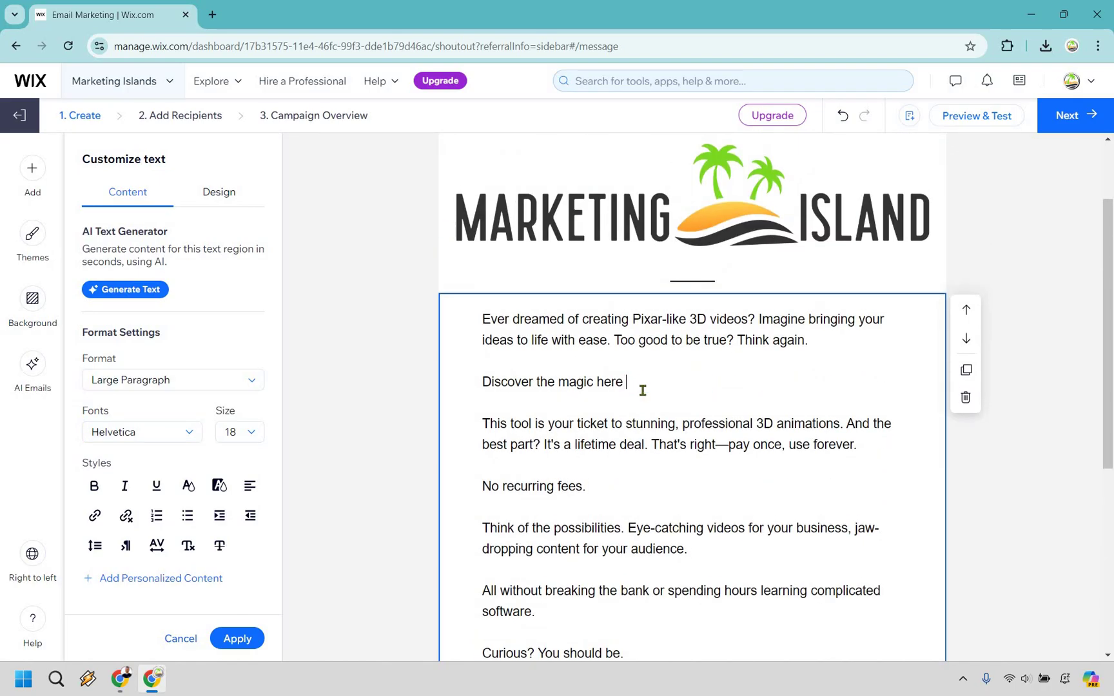
pyautogui.click(485, 383)
pyautogui.write('Click here to disc')
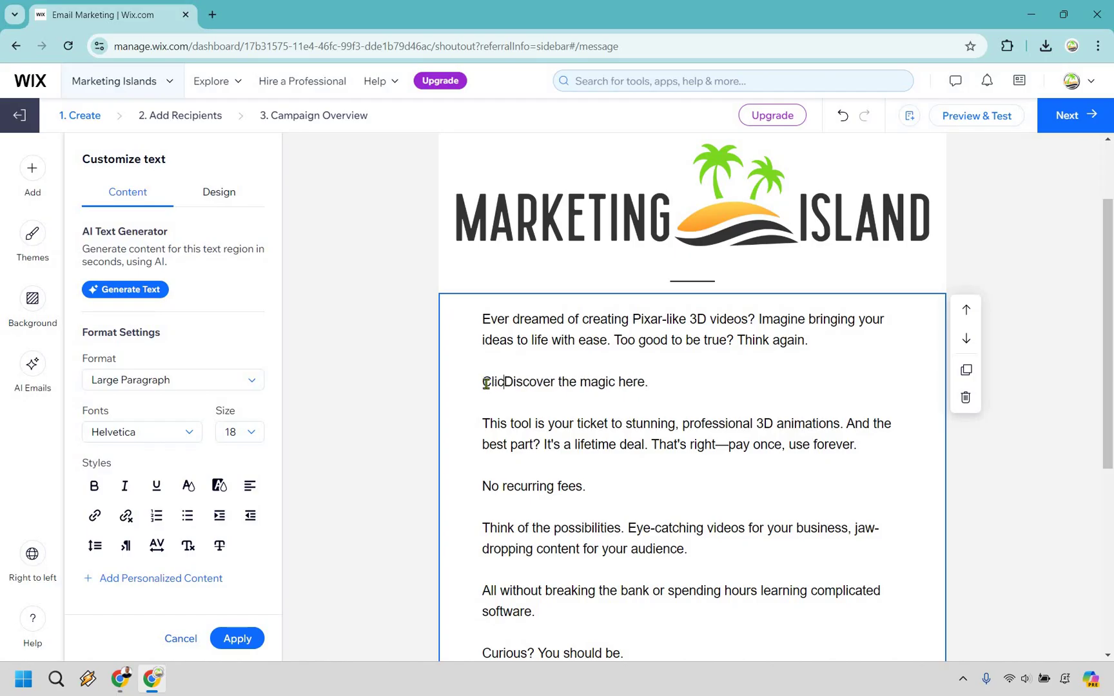
pyautogui.write('over the magic')
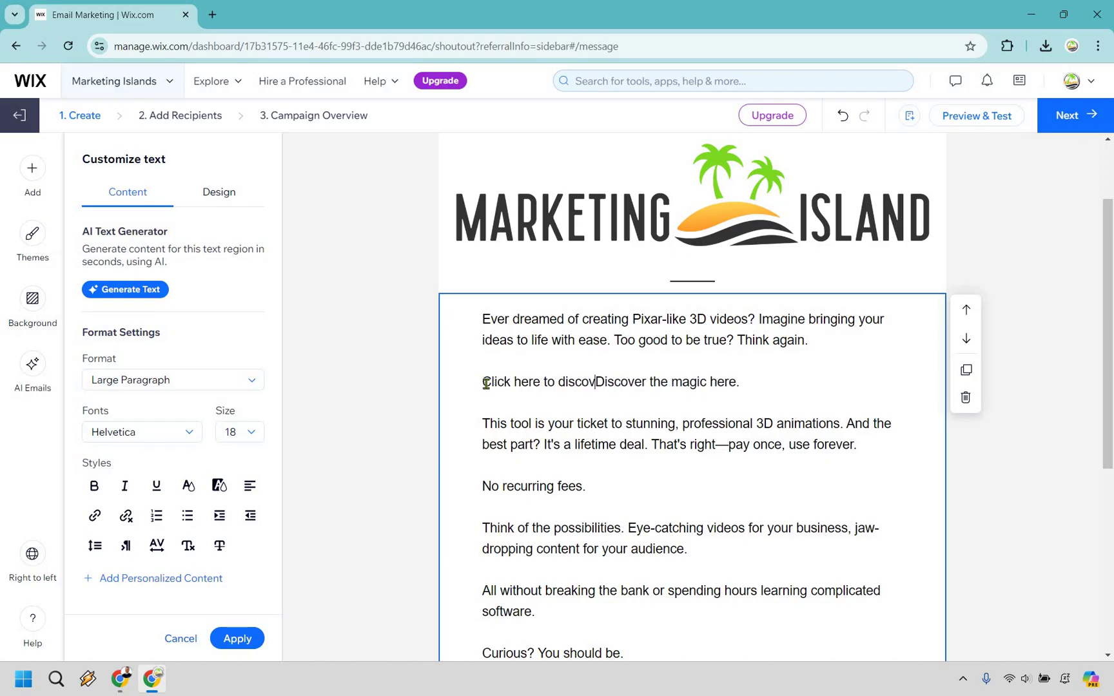
pyautogui.write('.')
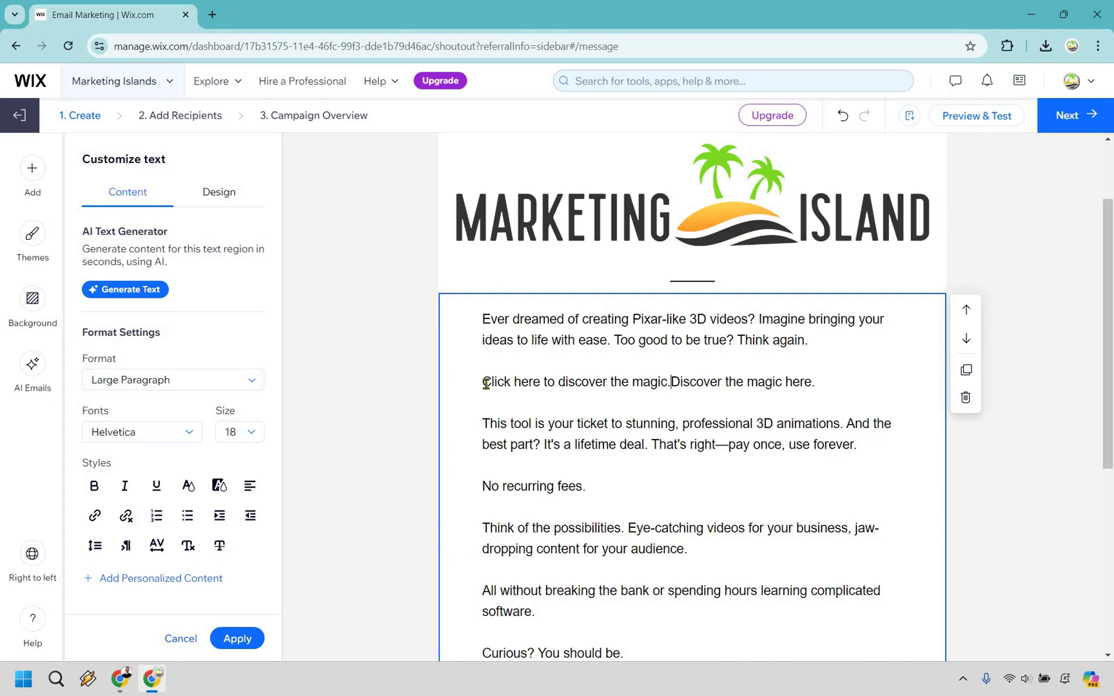
pyautogui.press('Delete')
pyautogui.press('Delete')
pyautogui.press('Delete')
pyautogui.press('Delete')
pyautogui.press('Delete')
pyautogui.press('Delete')
pyautogui.press('Delete')
pyautogui.press('Delete')
pyautogui.press('Delete')
pyautogui.press('Delete')
pyautogui.press('Delete')
pyautogui.press('Delete')
pyautogui.press('Delete')
pyautogui.press('Delete')
pyautogui.press('Delete')
pyautogui.press('Delete')
pyautogui.press('Delete')
pyautogui.press('Delete')
pyautogui.press('Delete')
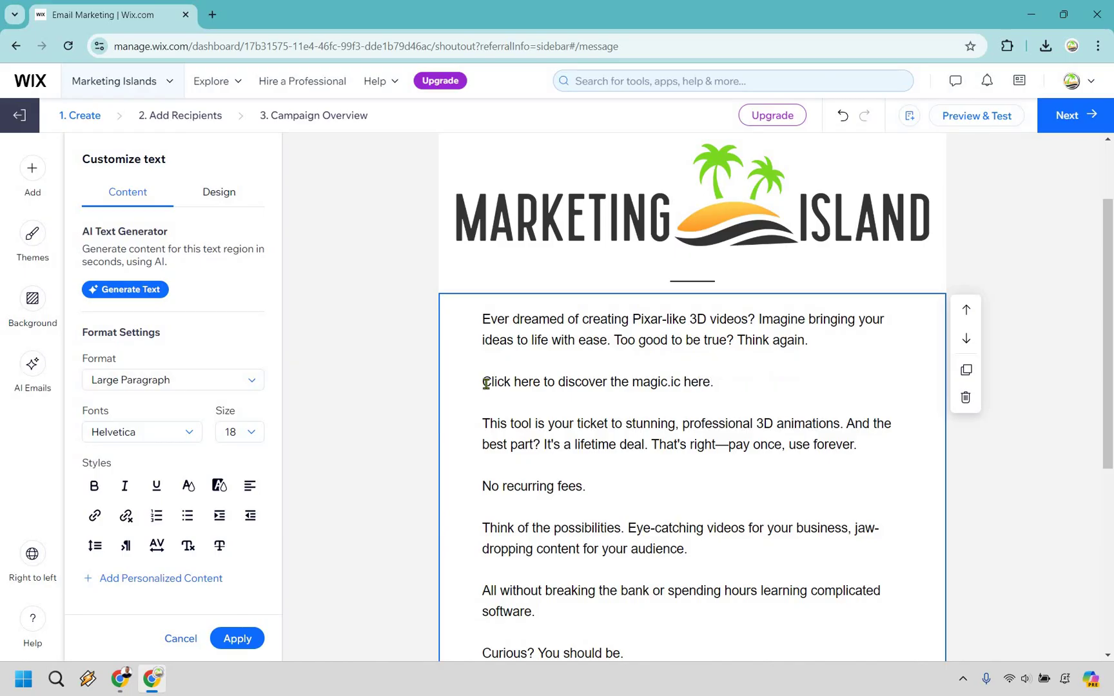
pyautogui.press('Delete')
pyautogui.press('Delete')
pyautogui.press('Delete')
pyautogui.press('Delete')
# Step: Replace the second line's link placeholder so it reads 'Watch the magic unfold by clicking here.'
pyautogui.scroll(-2, 674, 470)
pyautogui.moveTo(718, 553); pyautogui.dragTo(623, 548)
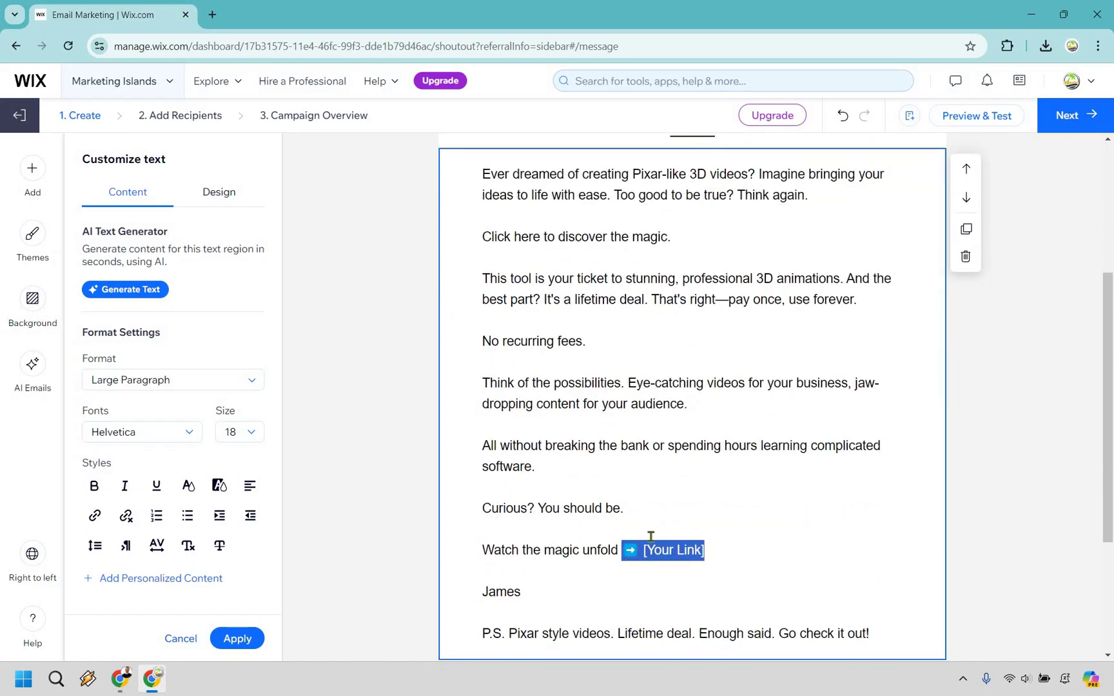
pyautogui.write('by clicking here.')
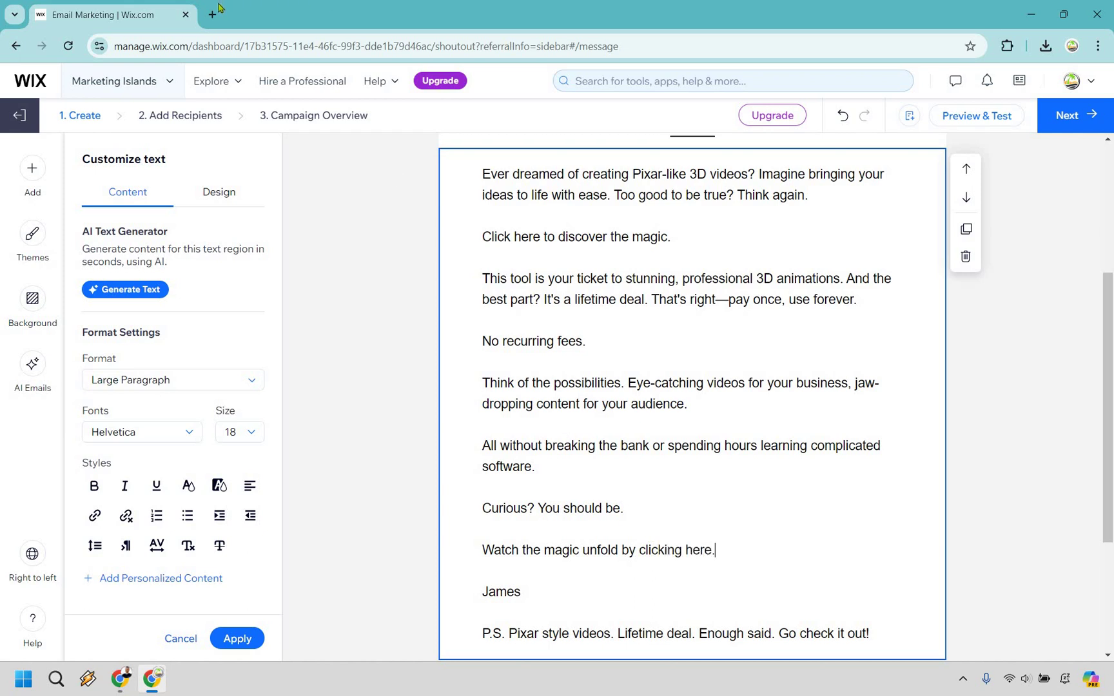
pyautogui.click(1061, 383)
pyautogui.scroll(3, 651, 365)
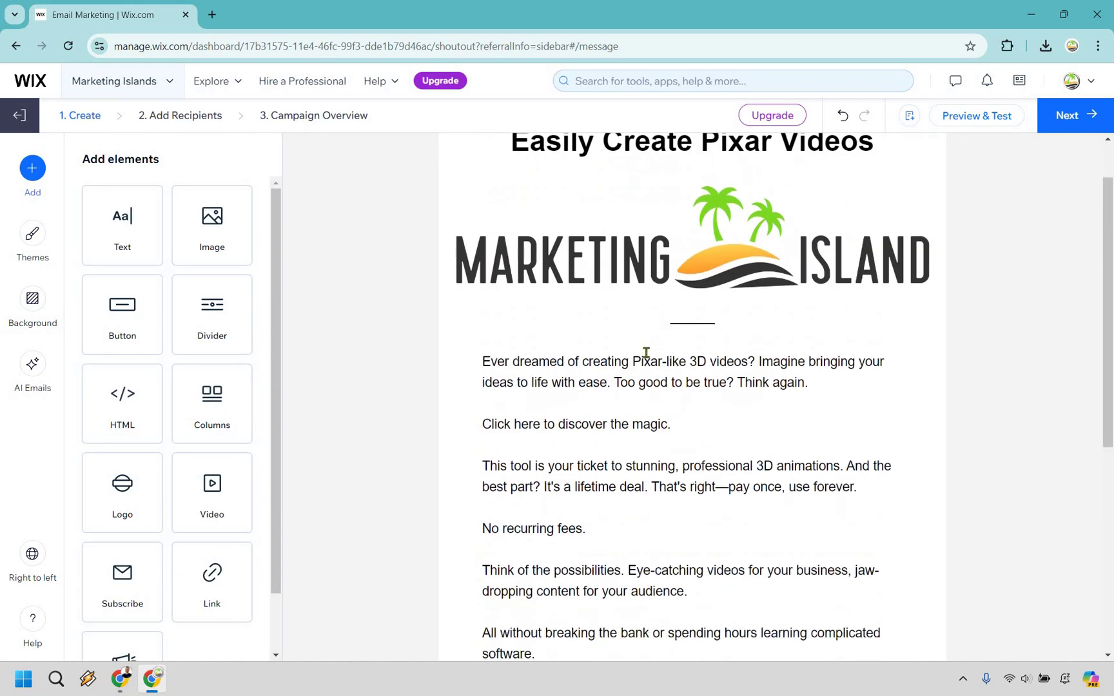
pyautogui.scroll(-1, 648, 357)
pyautogui.click(668, 384)
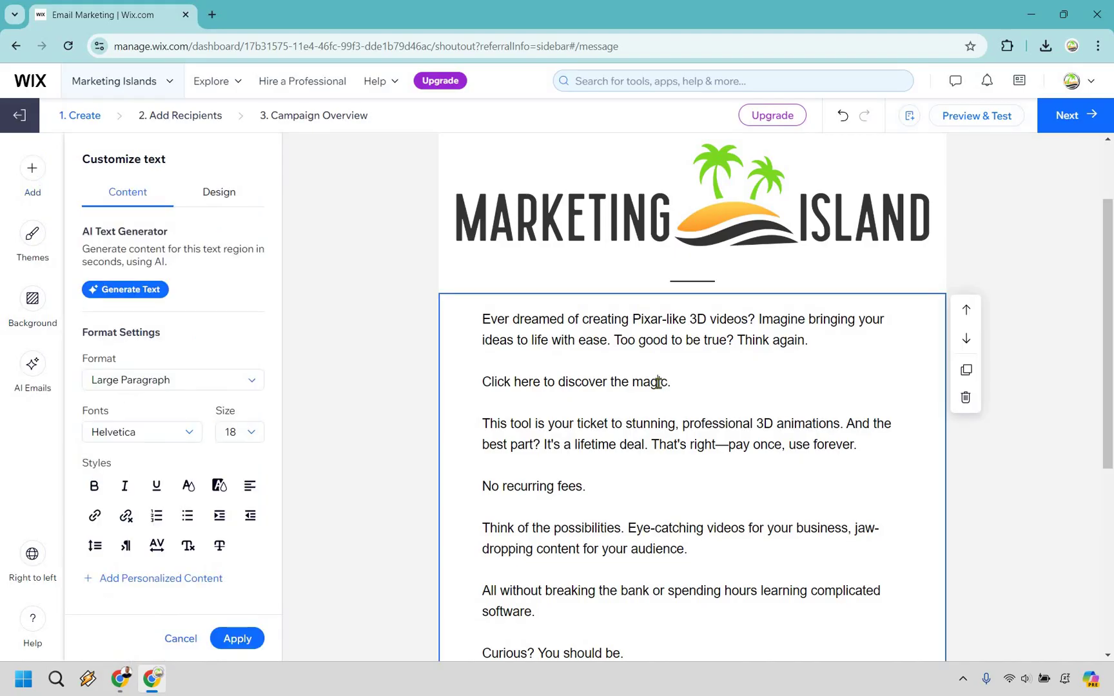
pyautogui.keyDown('shift'); pyautogui.click(489, 382); pyautogui.keyUp('shift')
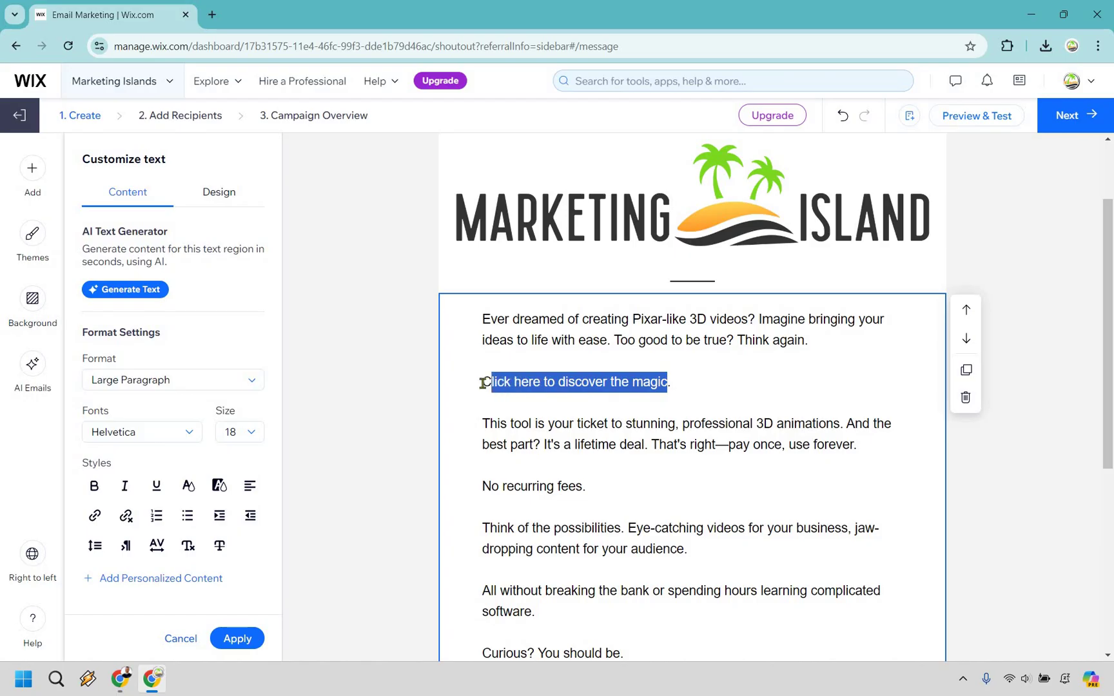
pyautogui.keyDown('shift'); pyautogui.click(482, 382); pyautogui.keyUp('shift')
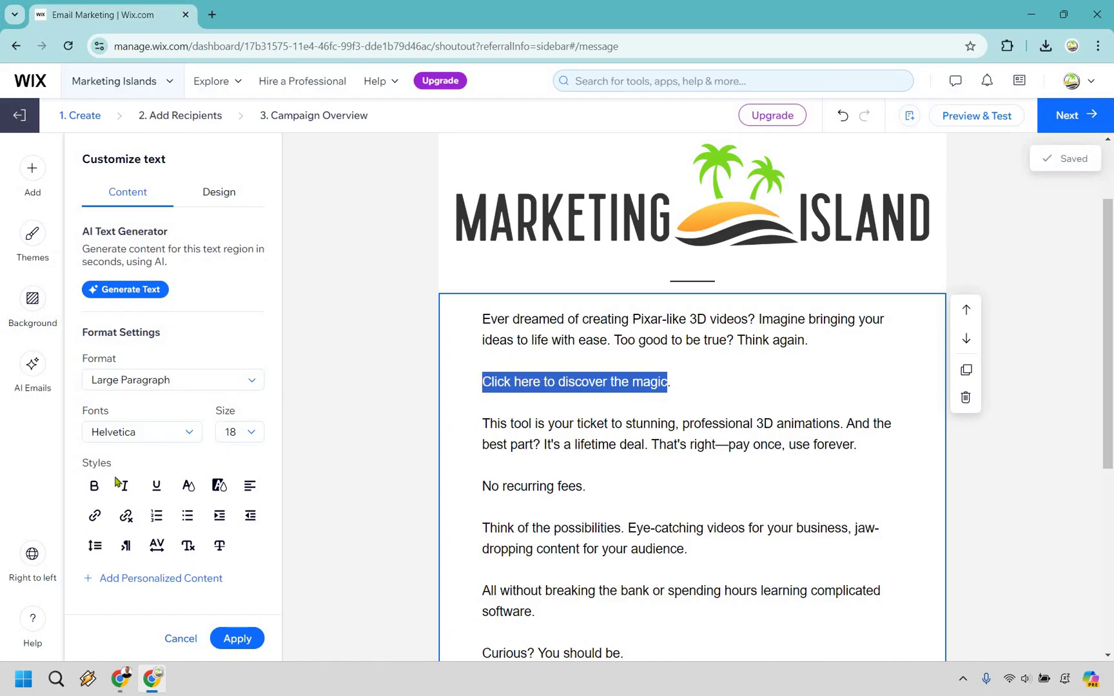
pyautogui.click(95, 518)
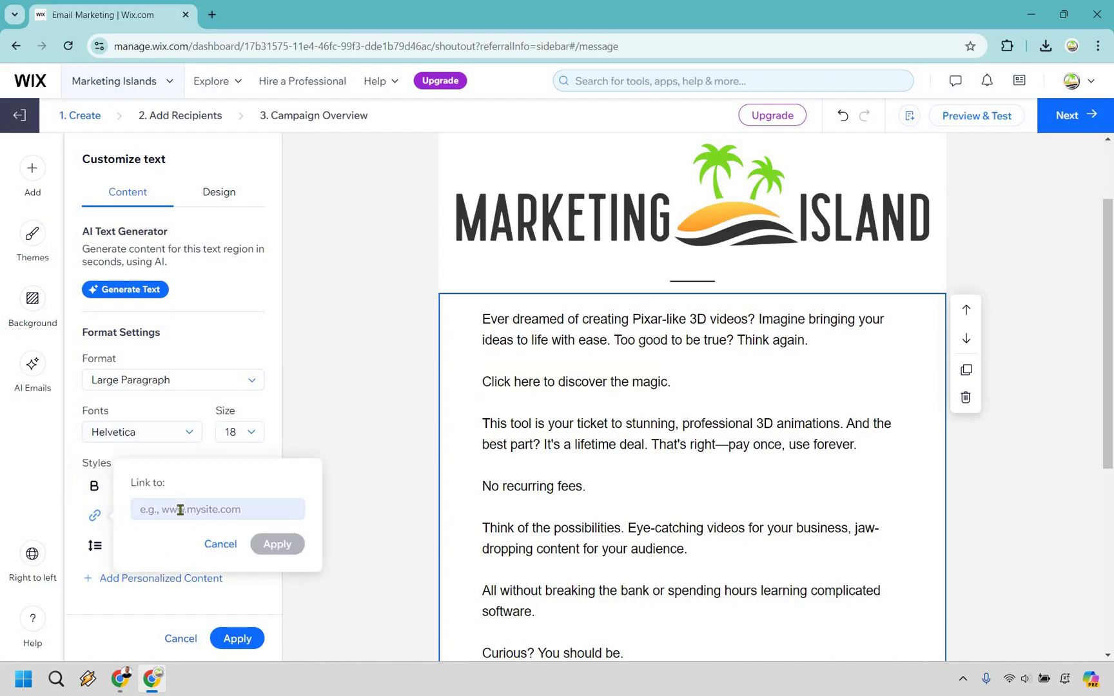
pyautogui.click(181, 510)
pyautogui.write('https://youtu.be/jyDEa3g88Ys')
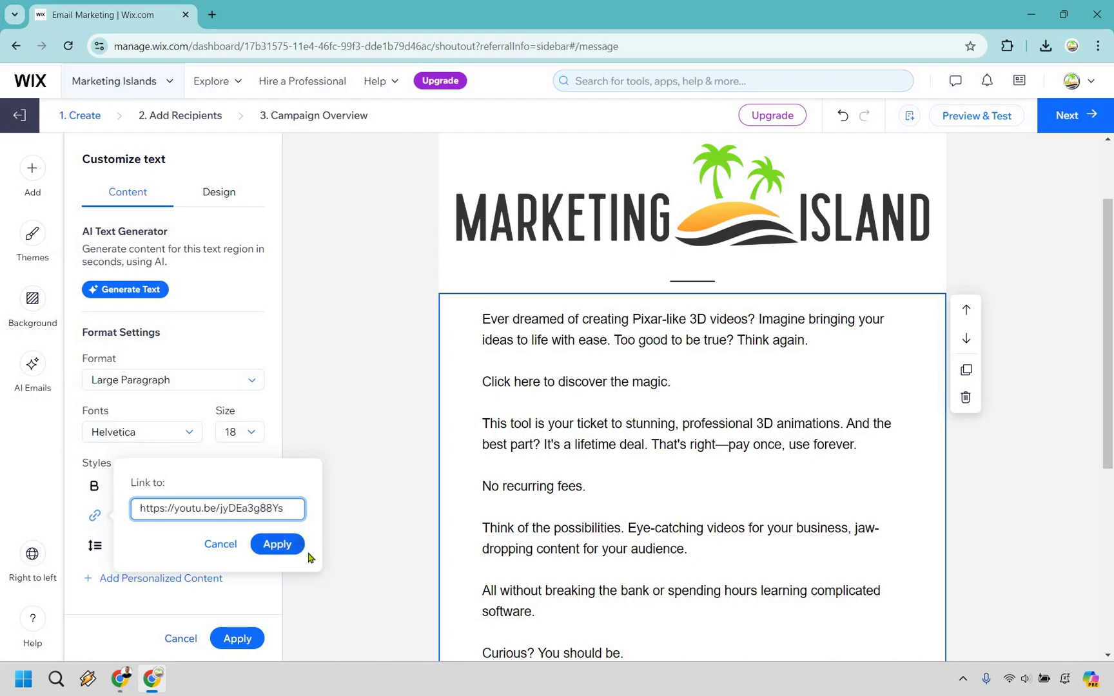
pyautogui.click(279, 545)
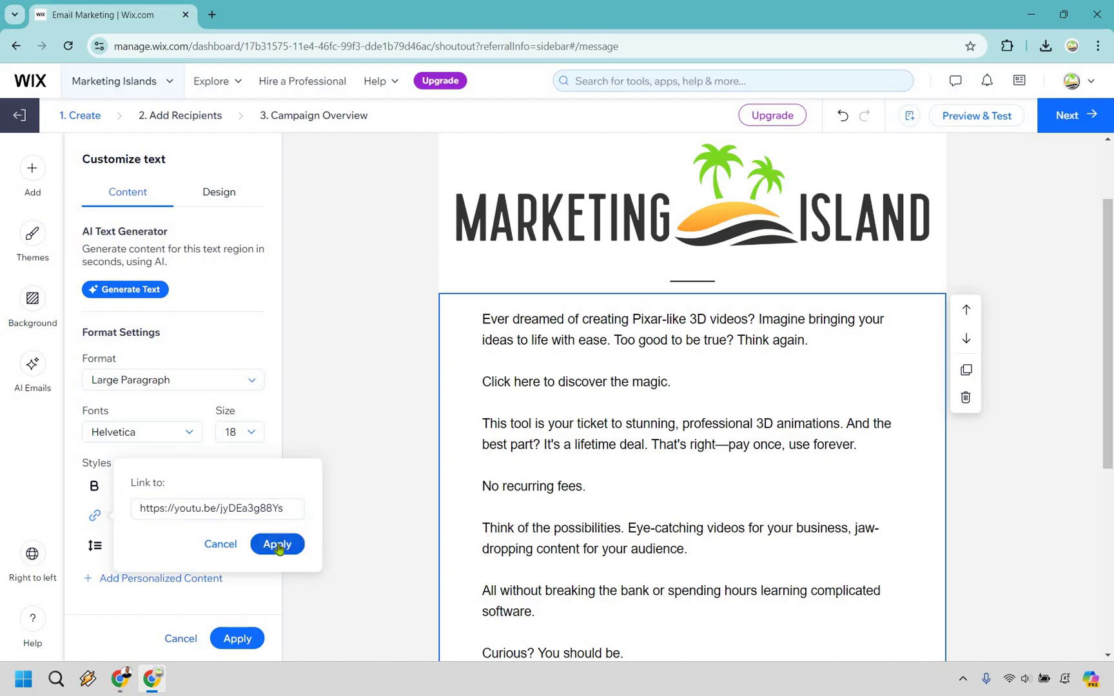
pyautogui.click(285, 546)
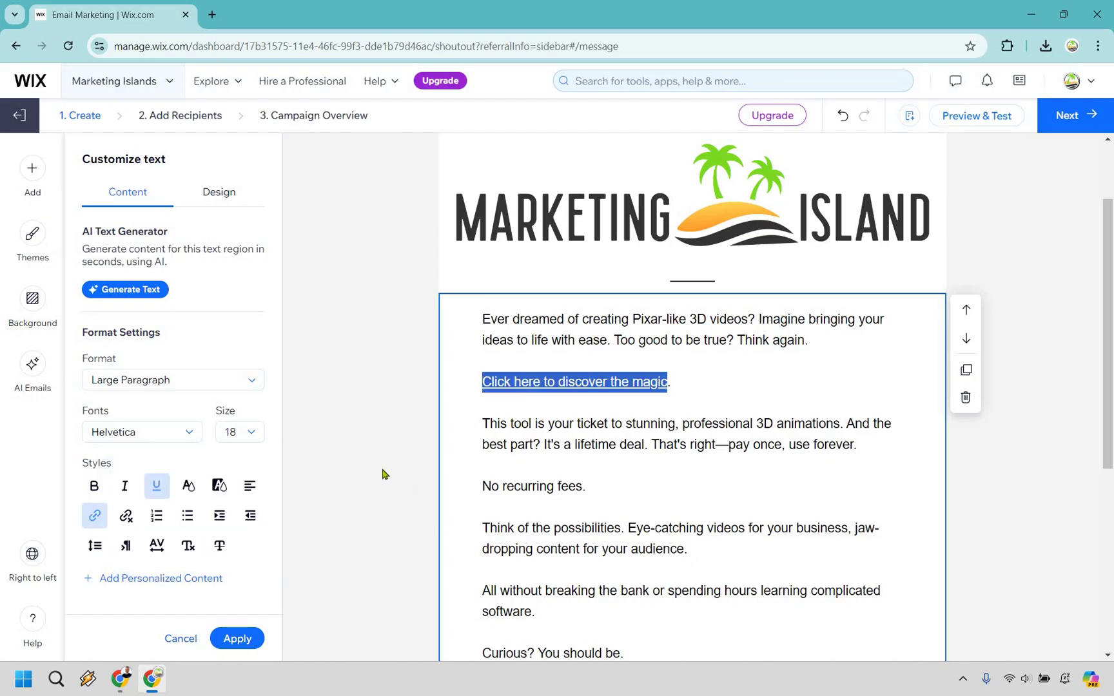
# Step: Colour the new link text with the blue theme swatch #0035FF
pyautogui.click(687, 384)
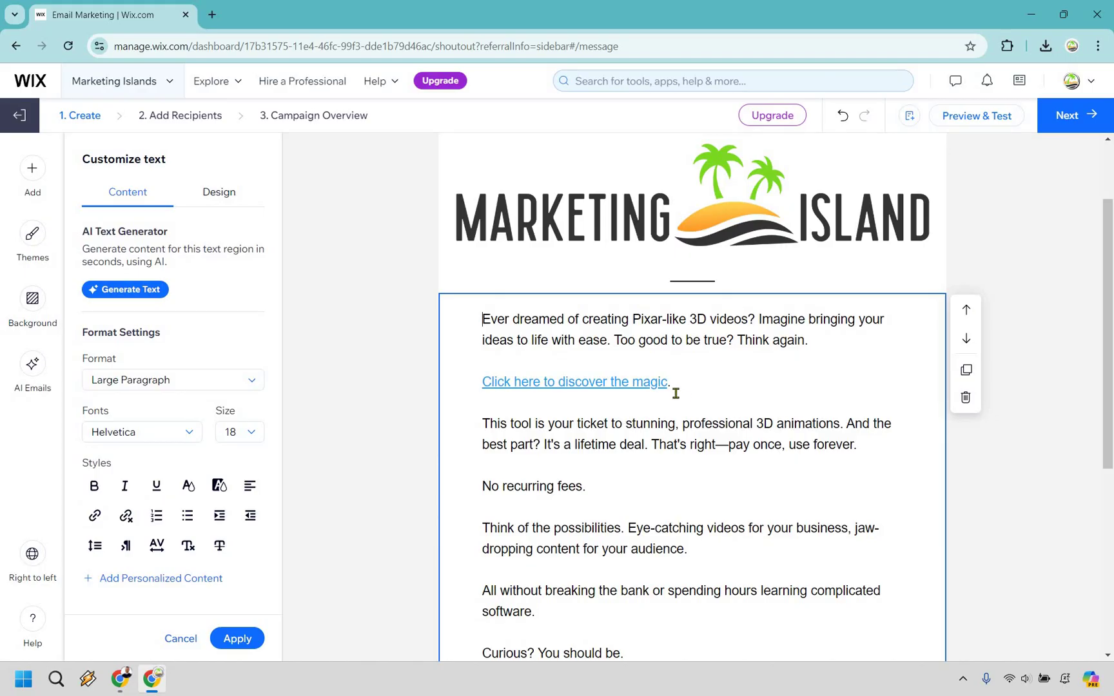
pyautogui.moveTo(667, 382); pyautogui.dragTo(481, 380)
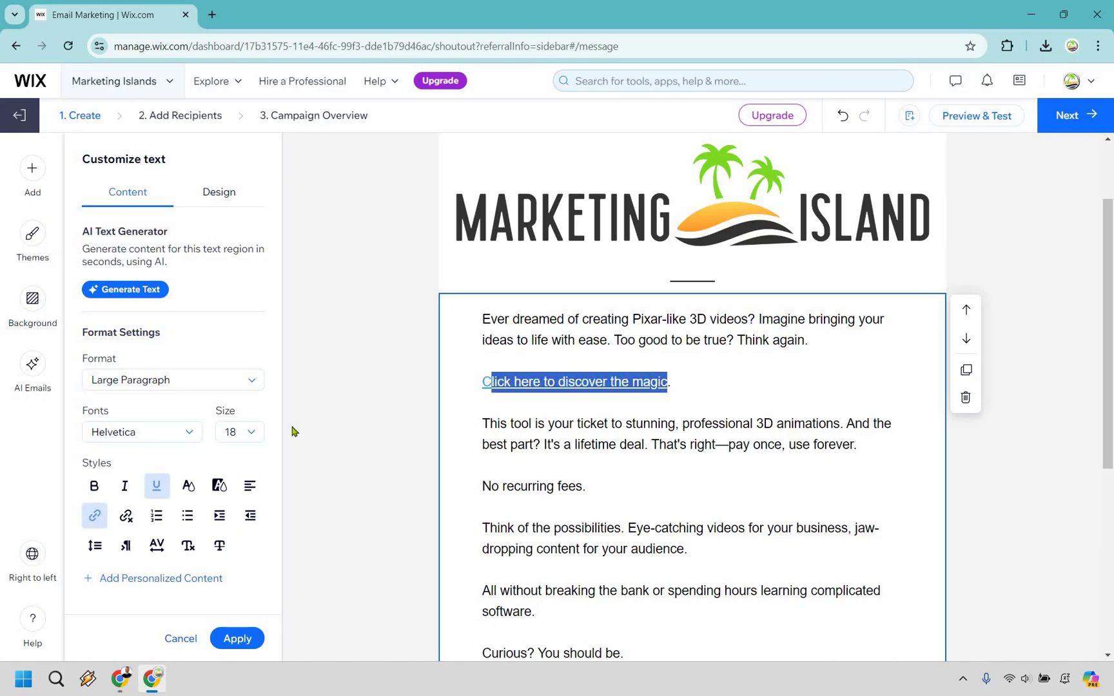
pyautogui.click(189, 488)
pyautogui.click(308, 545)
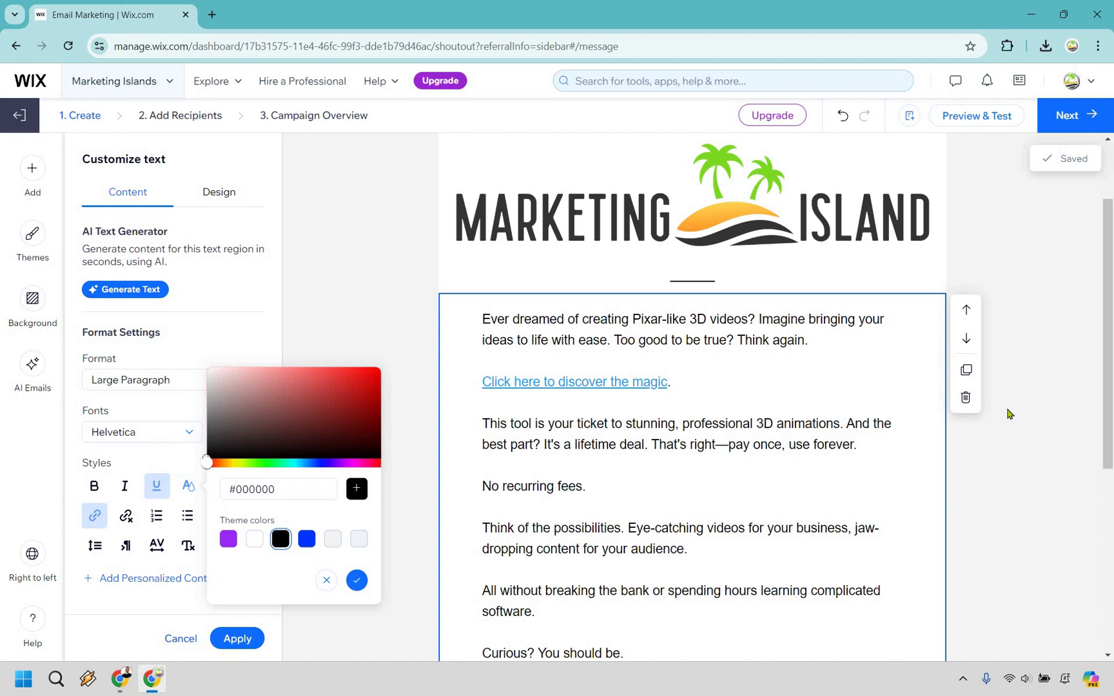
pyautogui.click(740, 372)
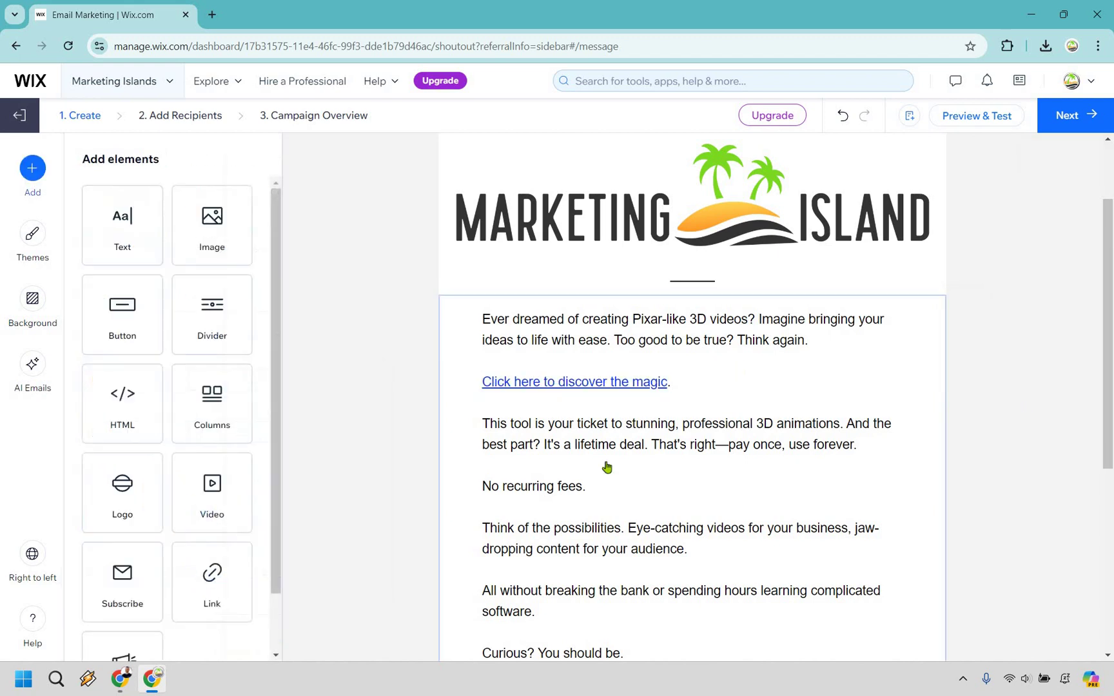
pyautogui.scroll(-3, 667, 466)
pyautogui.click(711, 480)
# Step: Link 'Watch the magic unfold by clicking here' to the same YouTube video and colour it blue
pyautogui.scroll(-1, 711, 480)
pyautogui.moveTo(710, 478); pyautogui.dragTo(494, 480)
pyautogui.moveTo(293, 448); pyautogui.dragTo(290, 451)
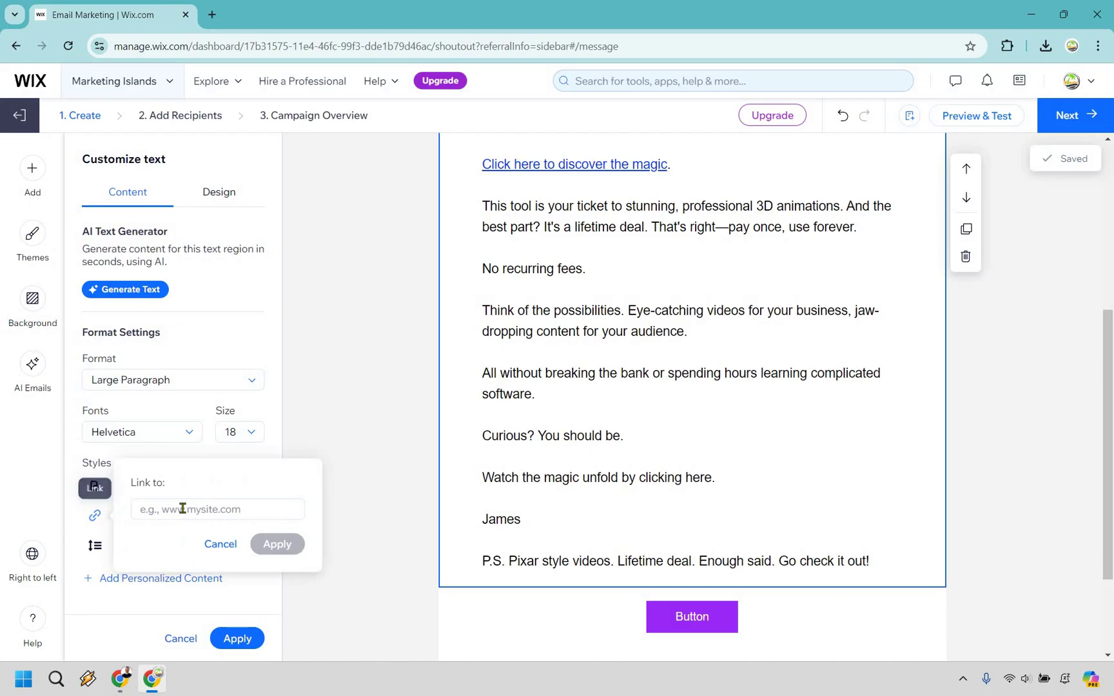
pyautogui.click(183, 511)
pyautogui.write('https://youtu.be/jyDEa3g88Ys')
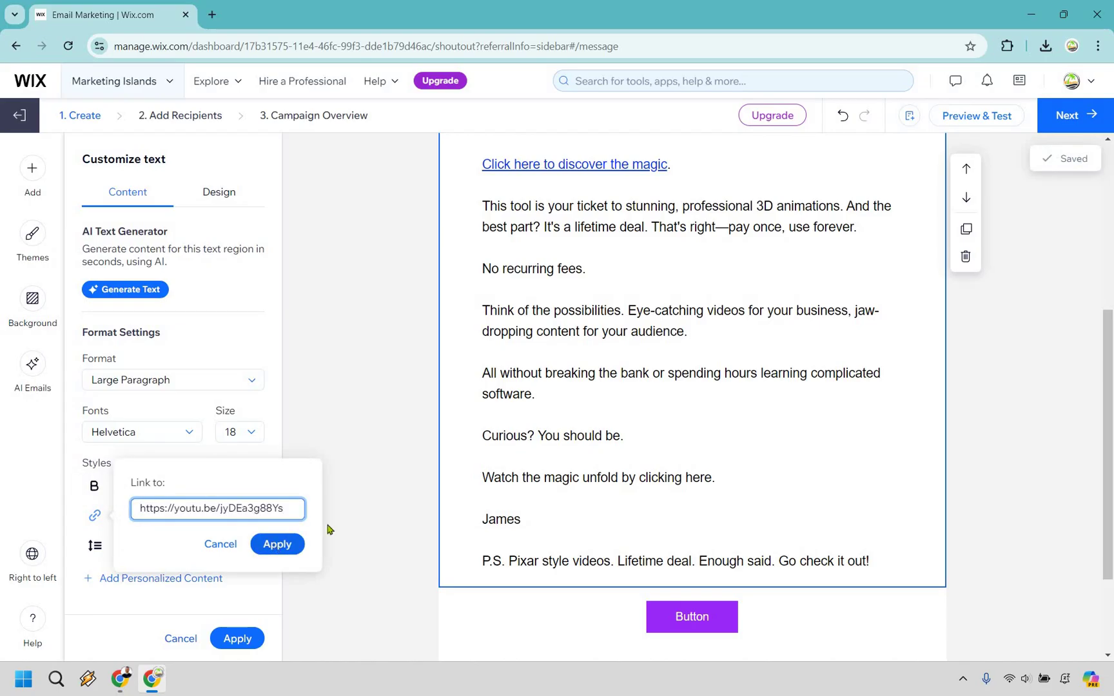
pyautogui.press('Return')
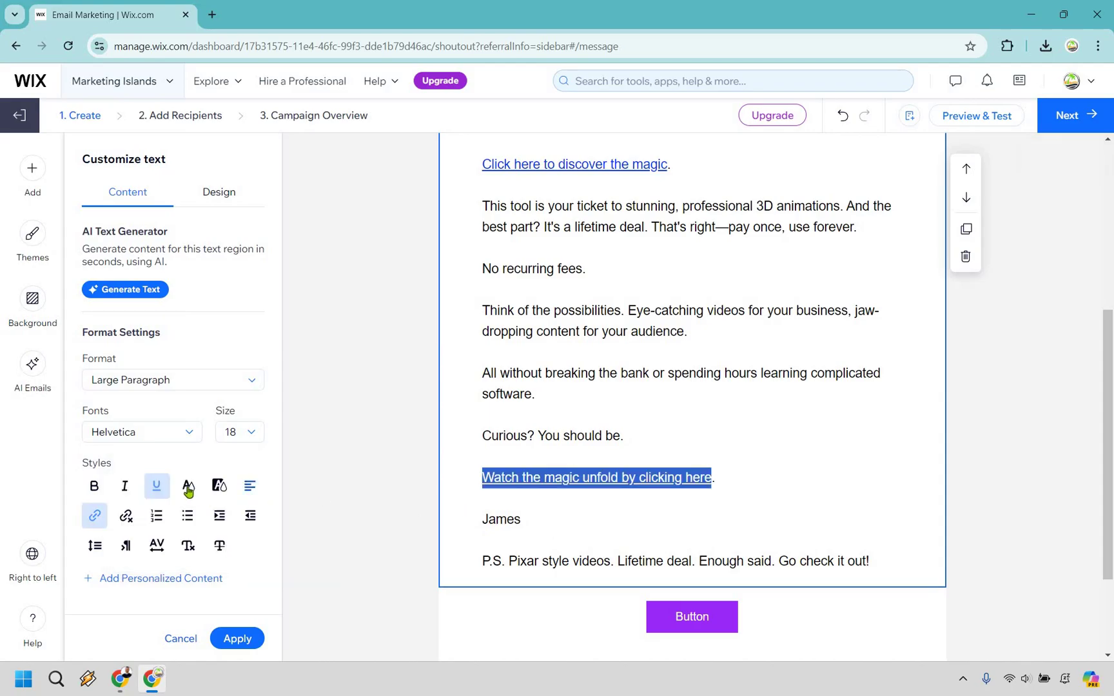
pyautogui.click(187, 490)
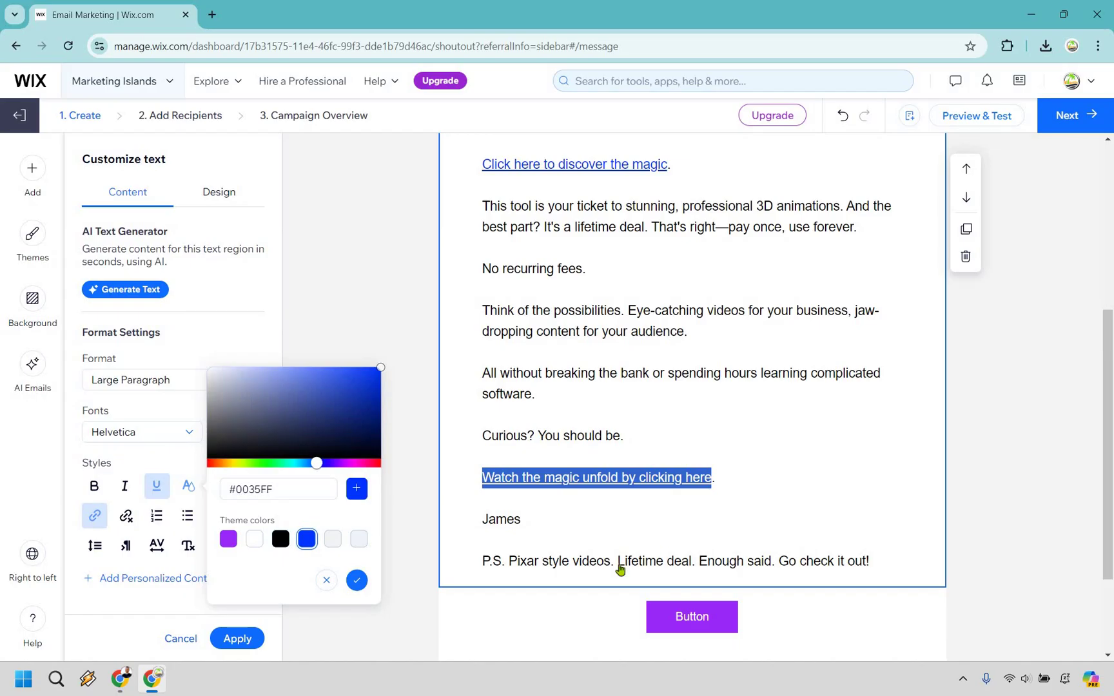
pyautogui.click(511, 566)
# Step: Bold the signature name through the 'P.S.' line
pyautogui.click(487, 572)
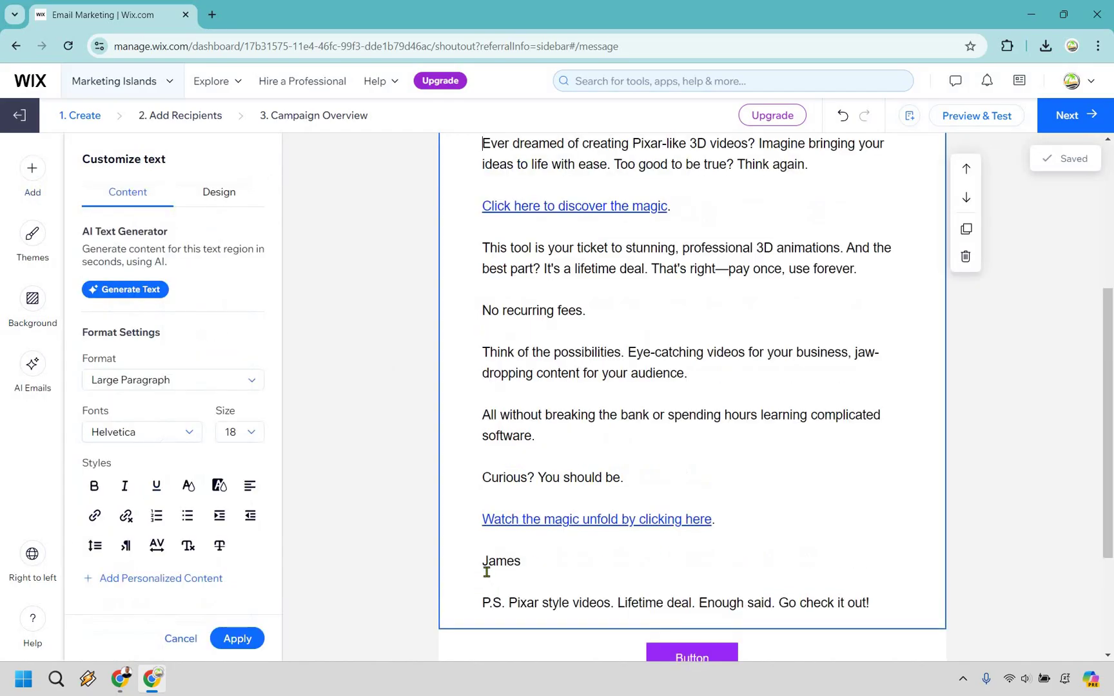
pyautogui.moveTo(505, 603); pyautogui.dragTo(482, 556)
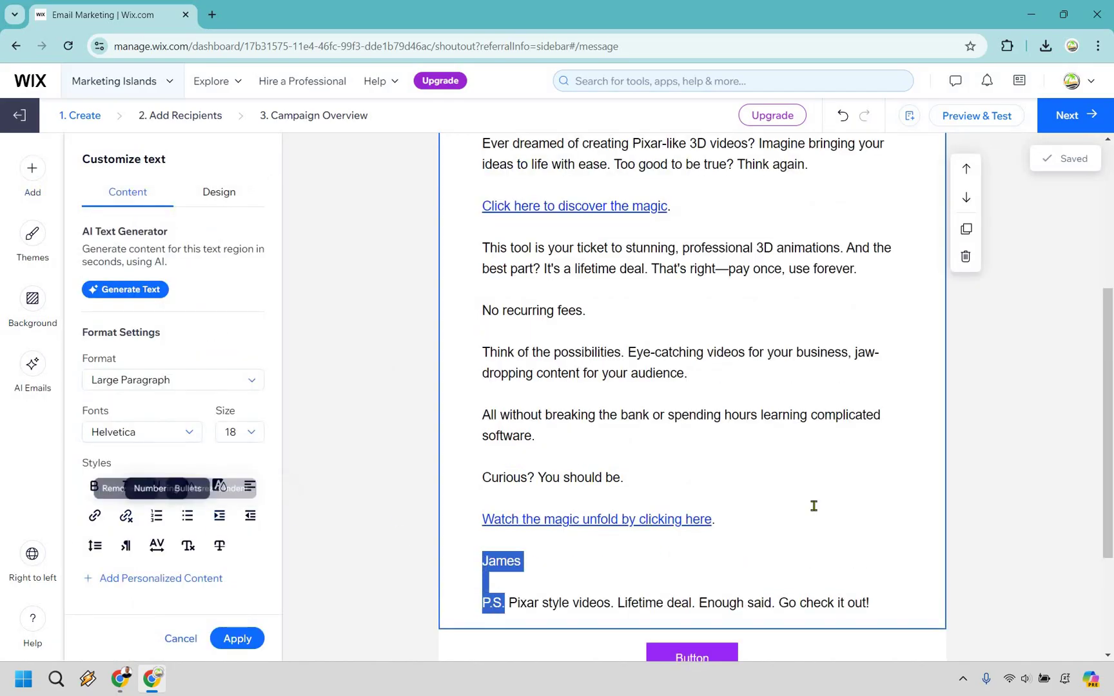
pyautogui.hotkey('ctrl', 'b')
pyautogui.press('Escape')
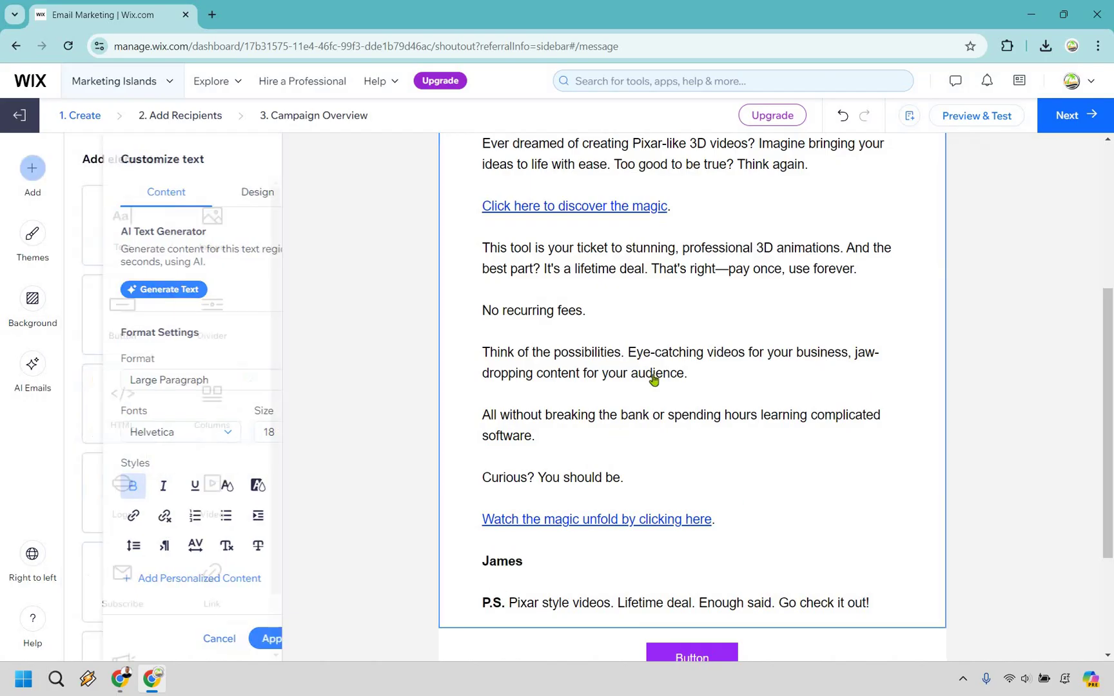
pyautogui.scroll(3, 784, 372)
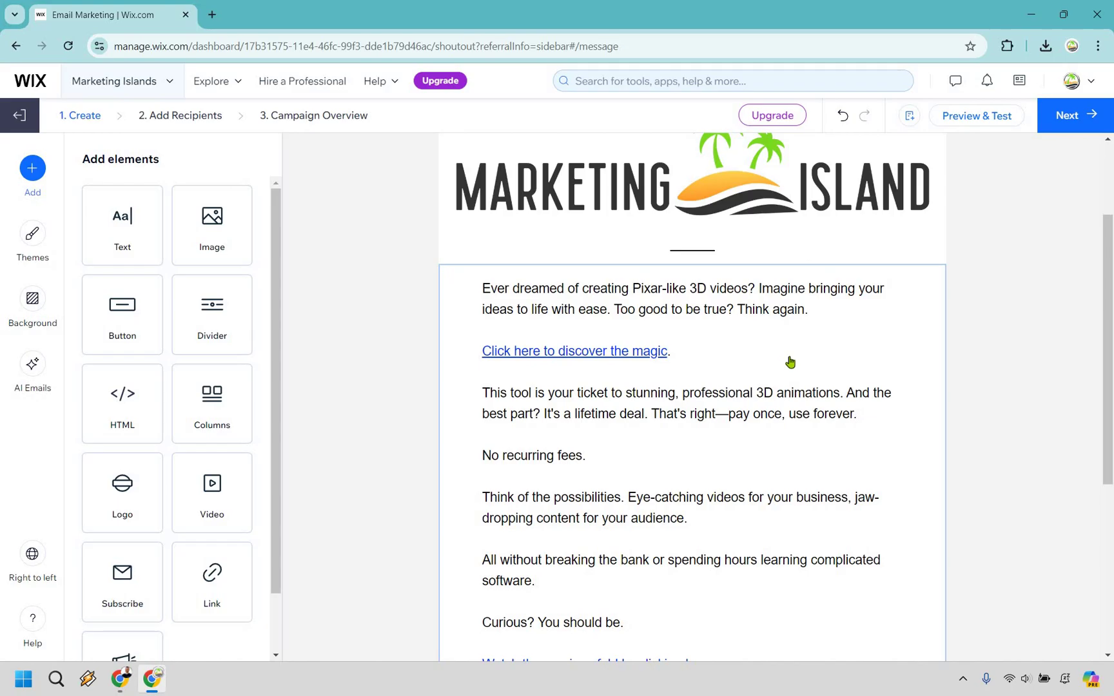
pyautogui.scroll(-3, 791, 359)
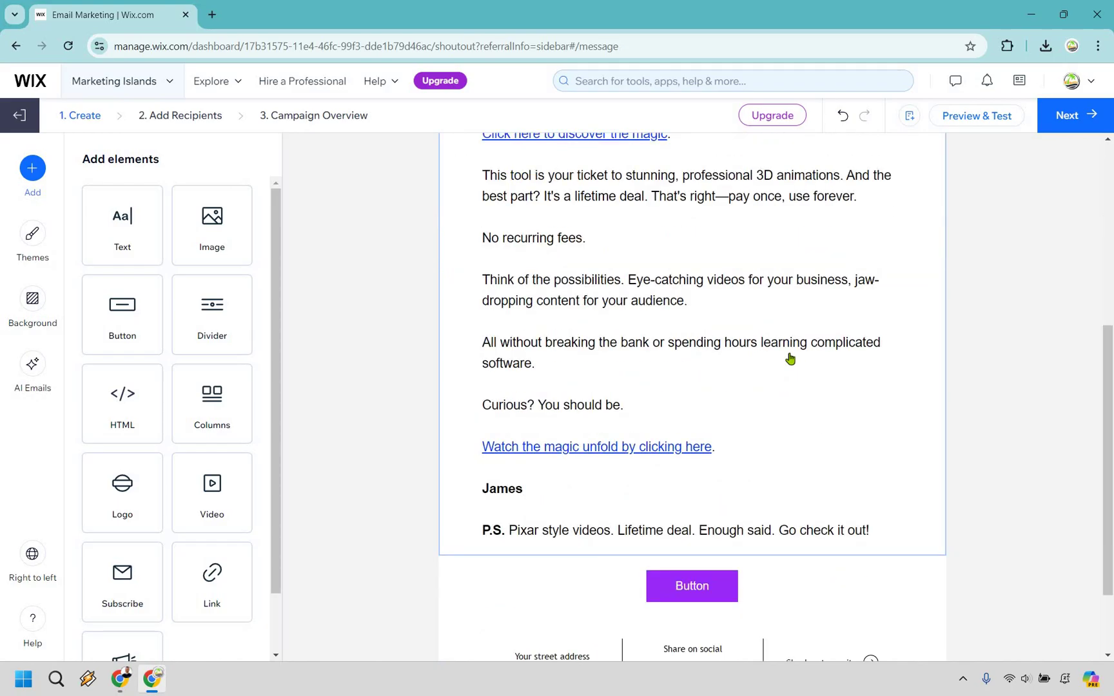
pyautogui.scroll(3, 791, 358)
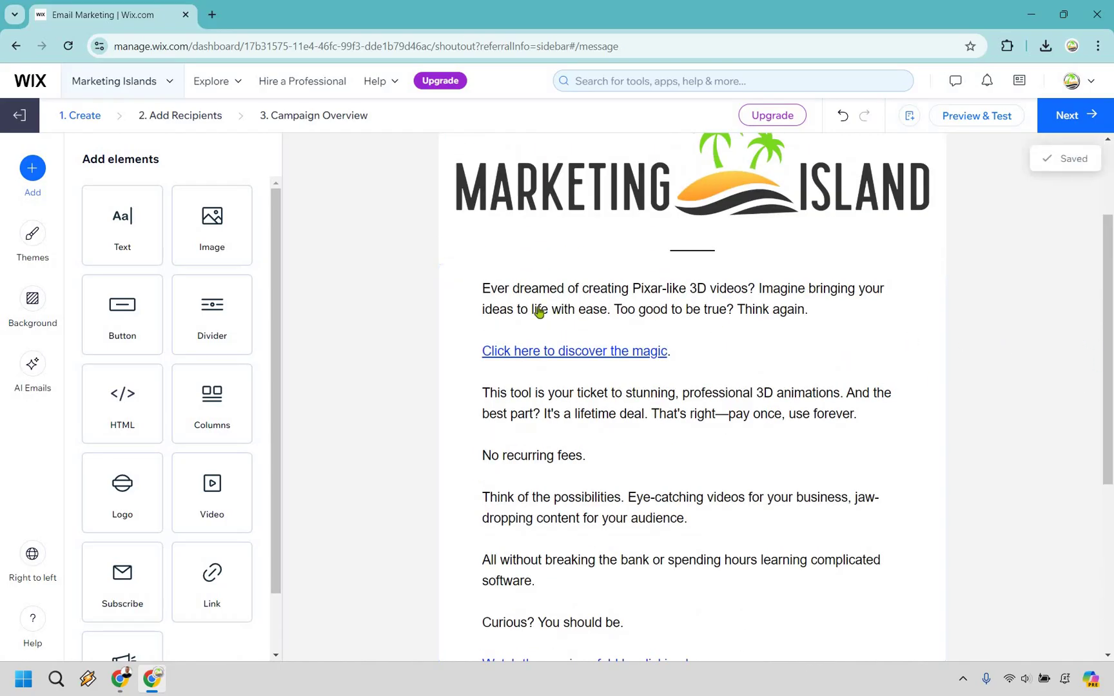
pyautogui.scroll(1, 348, 293)
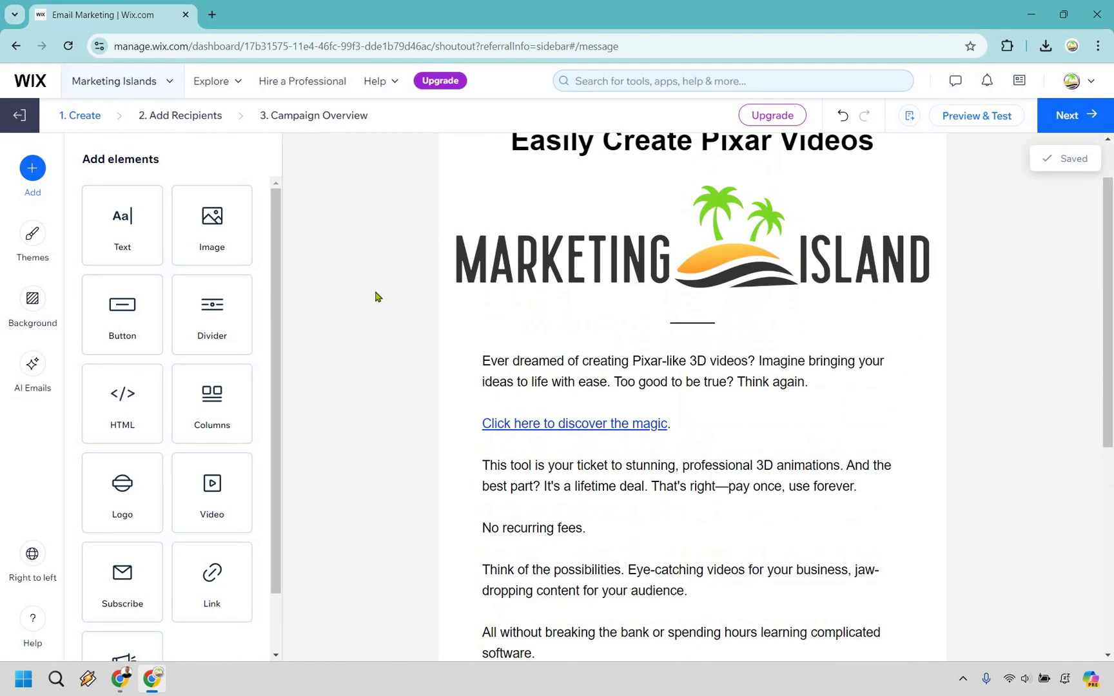
pyautogui.moveTo(217, 236); pyautogui.dragTo(676, 332)
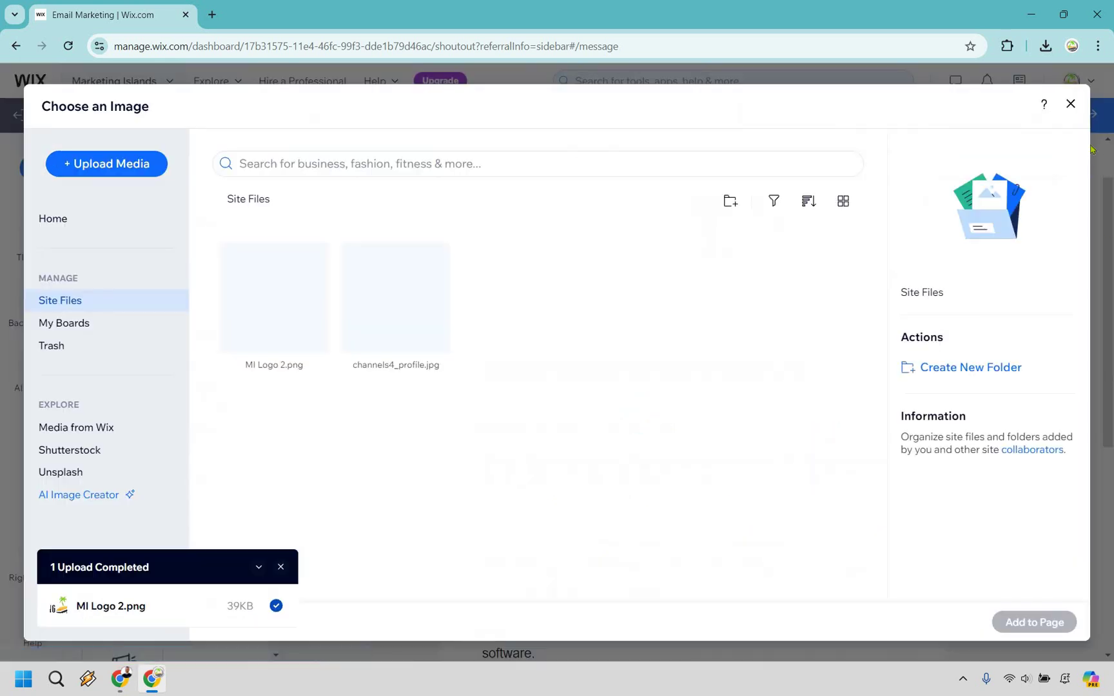
pyautogui.click(1071, 105)
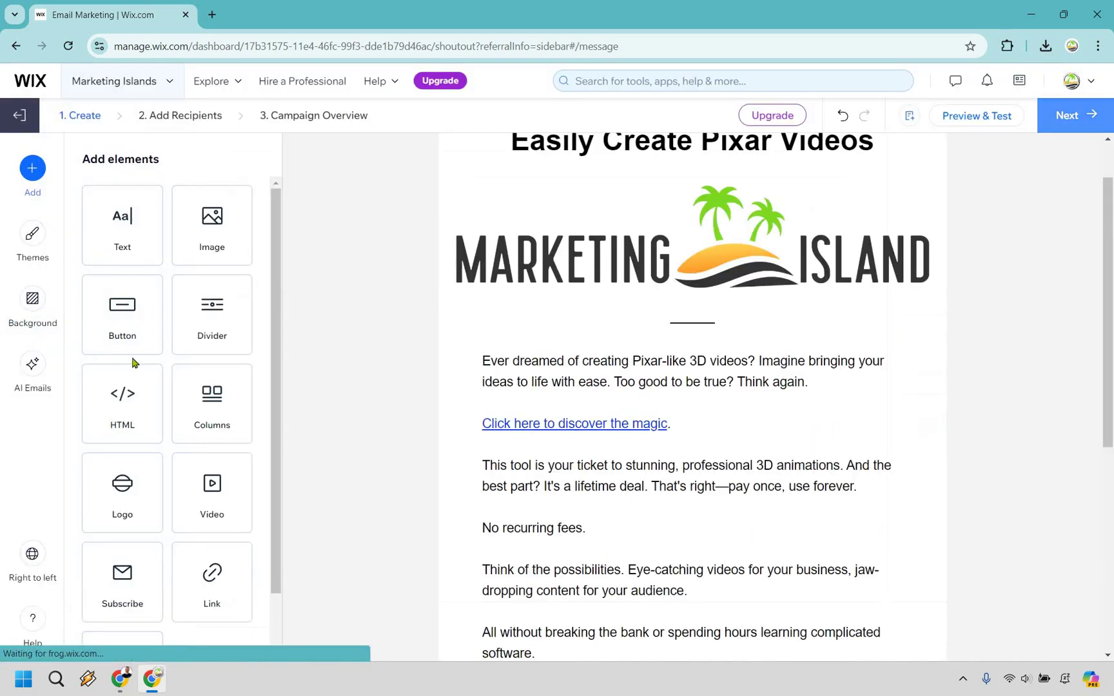
pyautogui.scroll(-1, 125, 371)
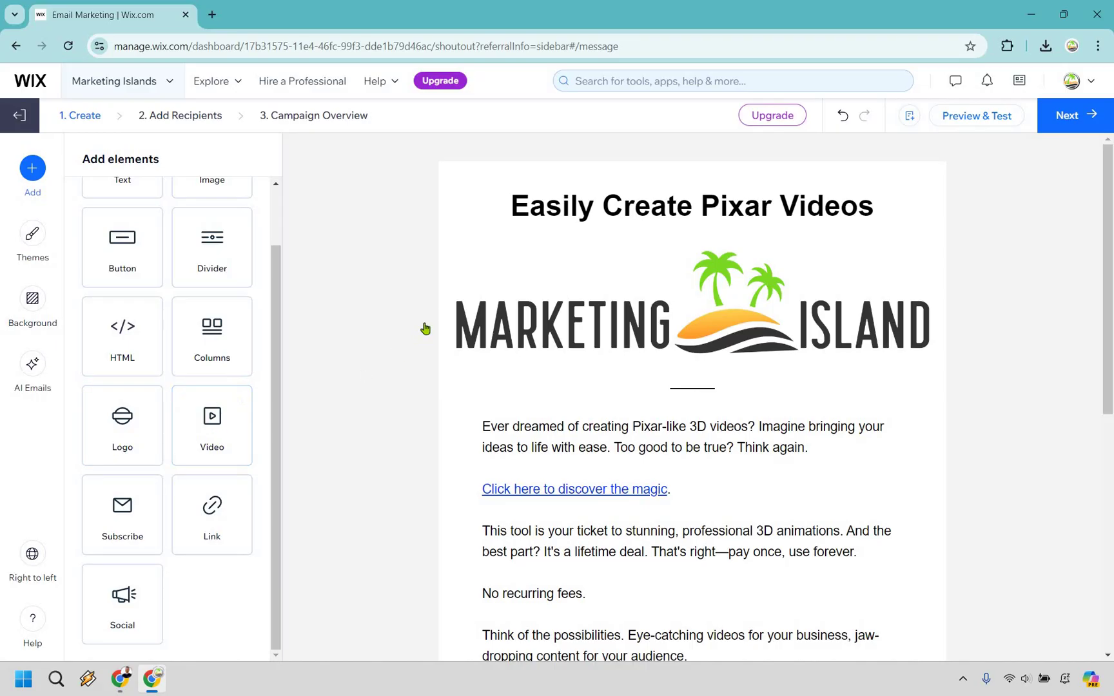
pyautogui.scroll(-3, 425, 328)
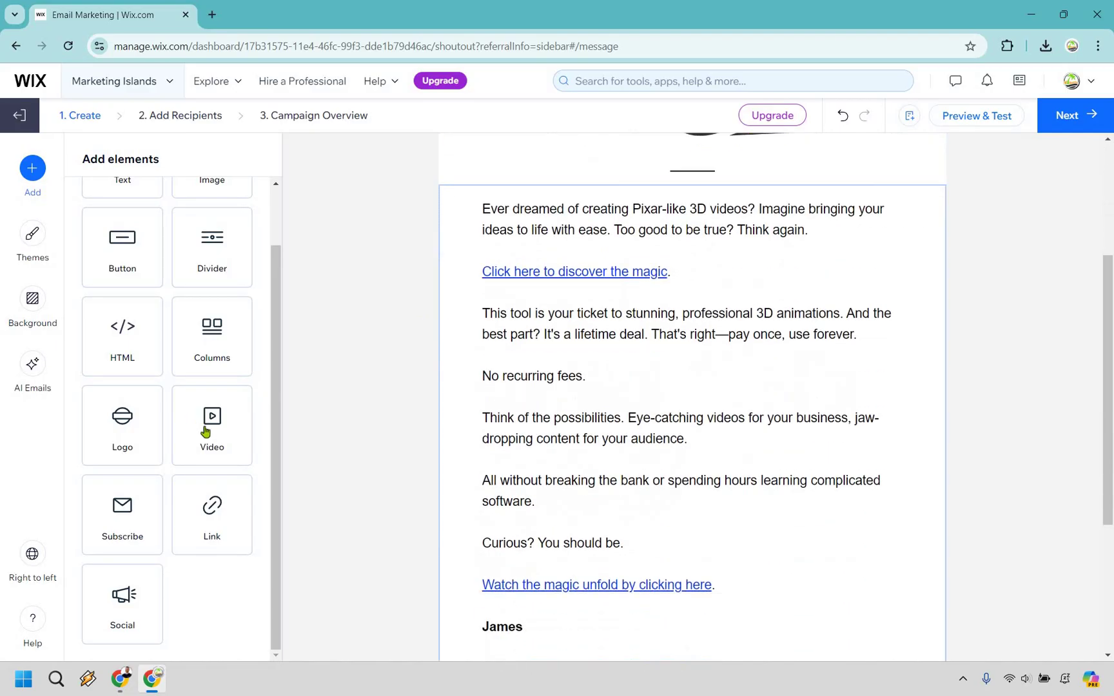
# Step: Embed the CreateStudio review YouTube video in a video block below the logo
pyautogui.moveTo(205, 432); pyautogui.dragTo(848, 443)
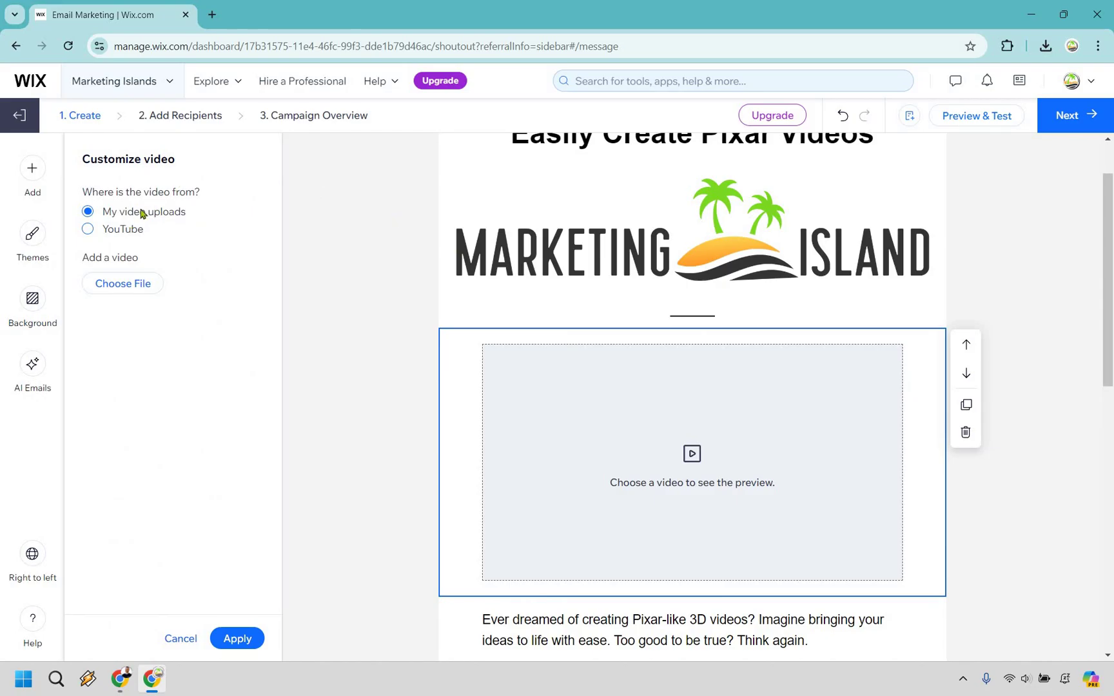
pyautogui.click(88, 230)
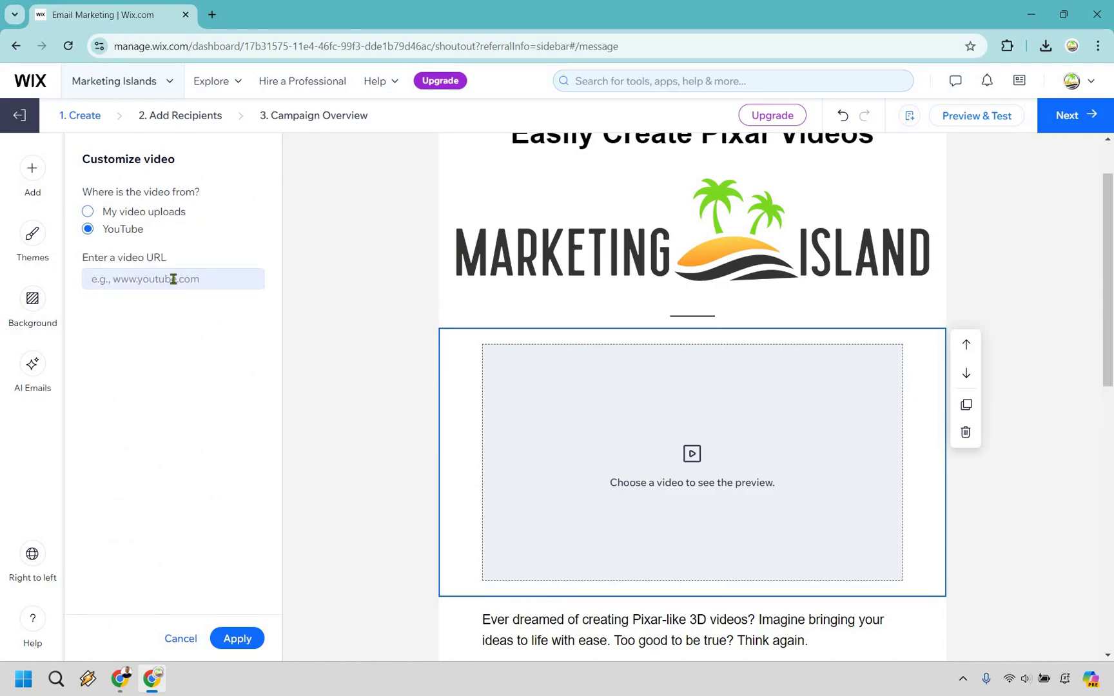
pyautogui.click(172, 279)
pyautogui.write('https://youtu.be/jyDEa3g88Ys')
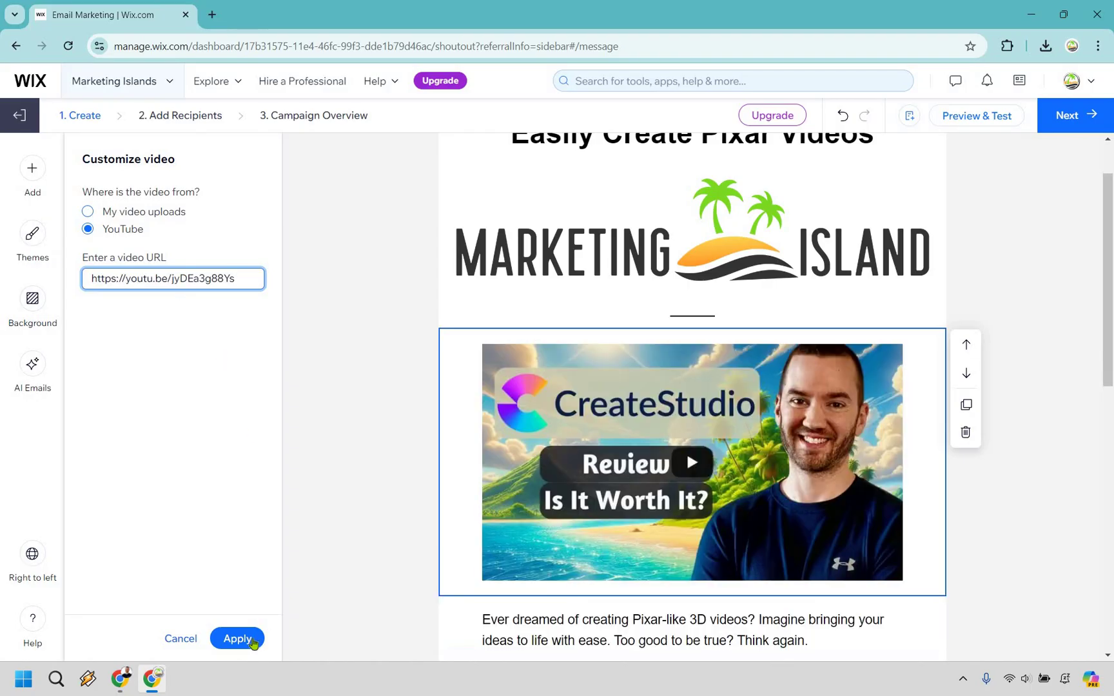
pyautogui.click(1022, 489)
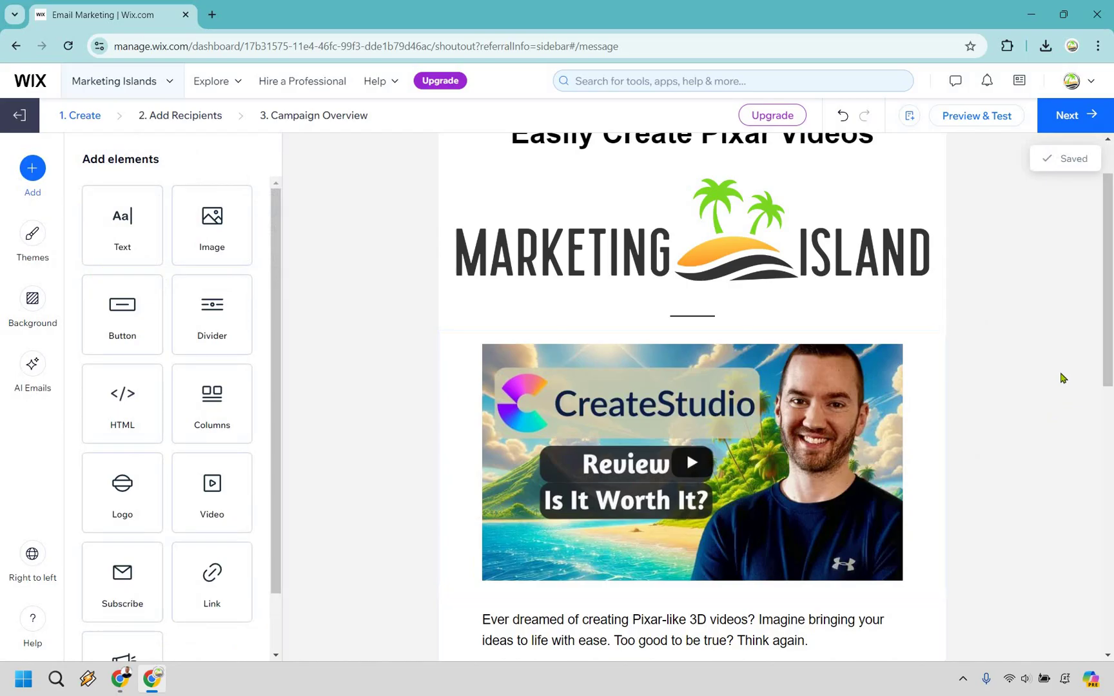
# Step: Delete the Marketing Island logo image from the email
pyautogui.scroll(-2, 910, 241)
pyautogui.scroll(3, 838, 291)
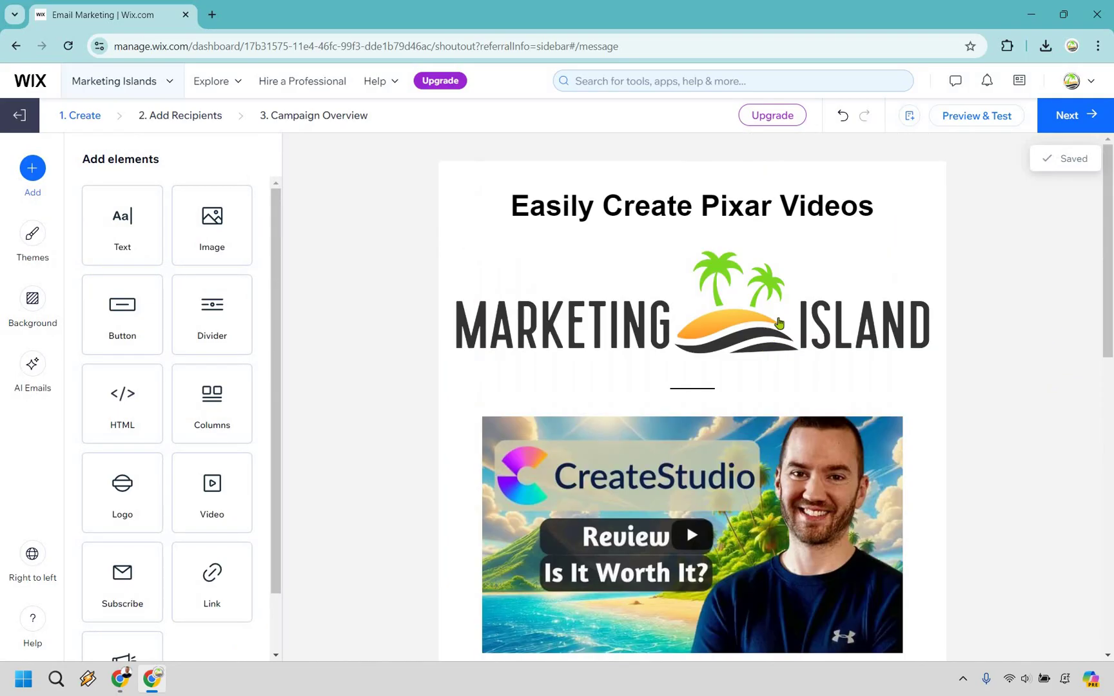
pyautogui.click(779, 323)
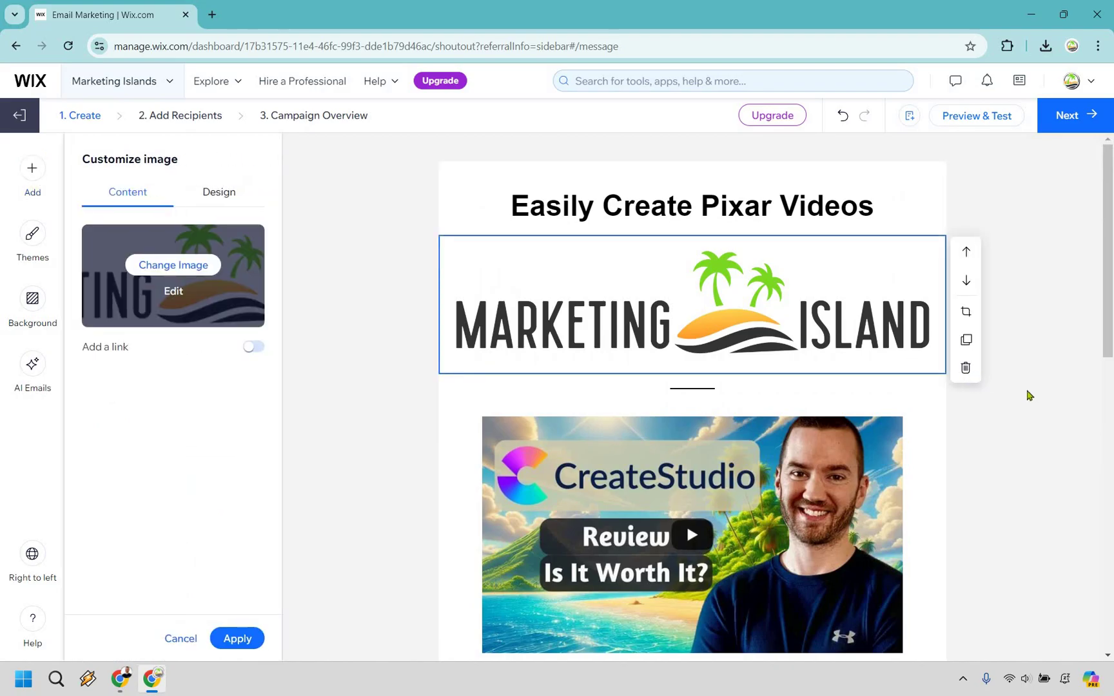
pyautogui.press('Delete')
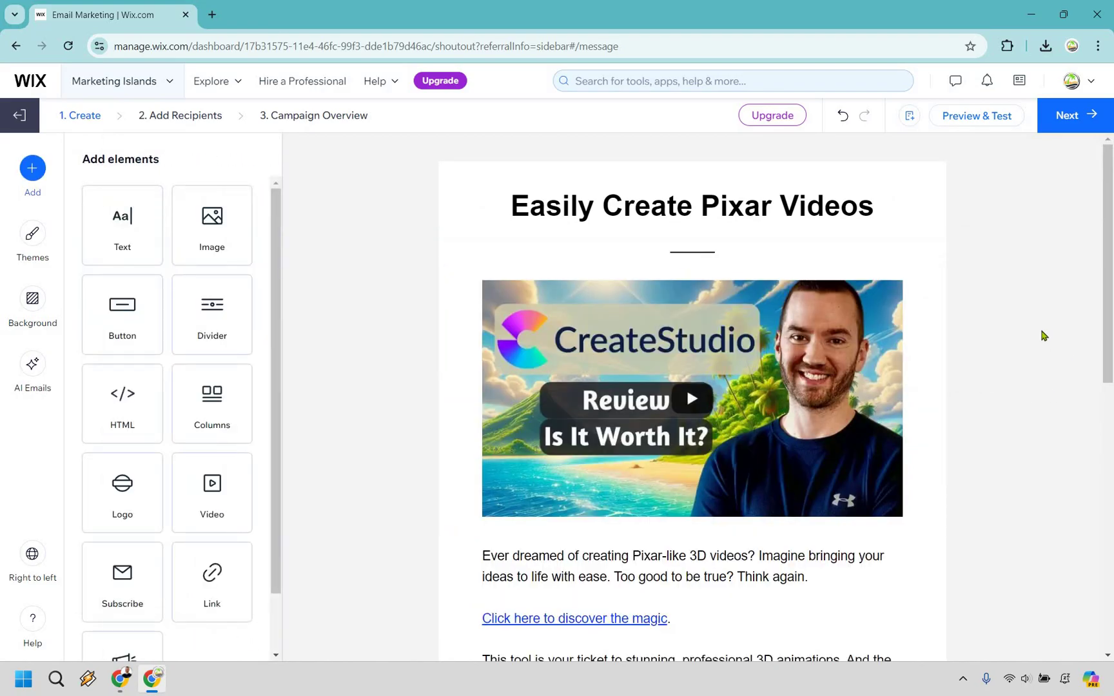
pyautogui.scroll(-8, 1042, 333)
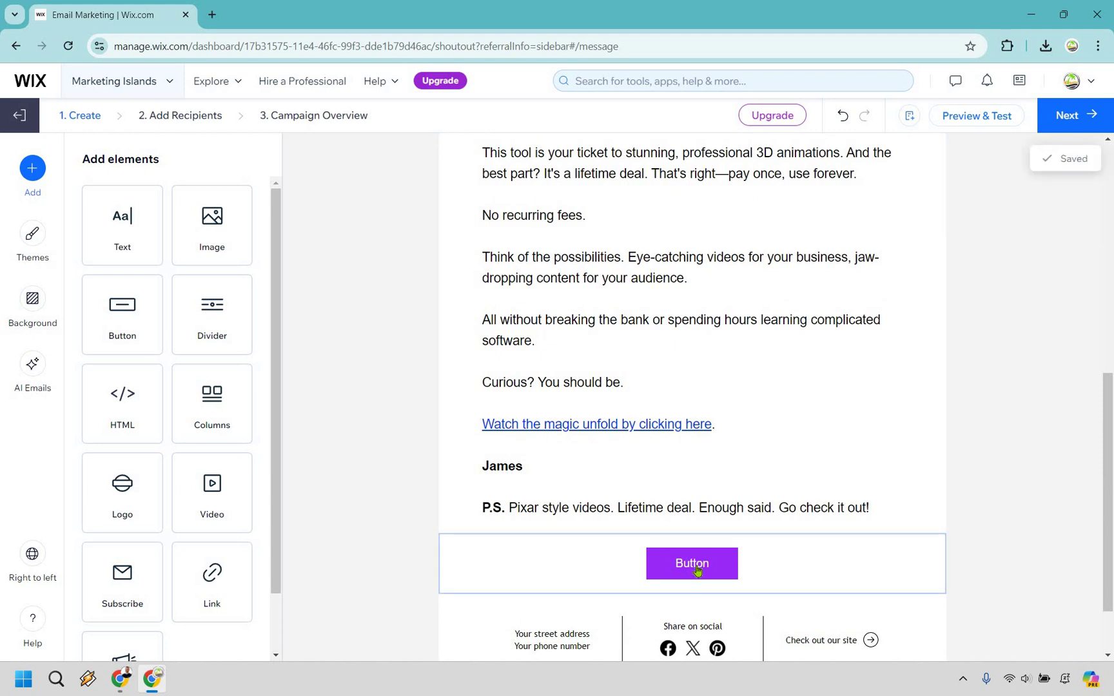
# Step: Relabel the purple button 'Click Here To Watch The Review' and link it to the YouTube review
pyautogui.click(697, 570)
pyautogui.click(175, 256)
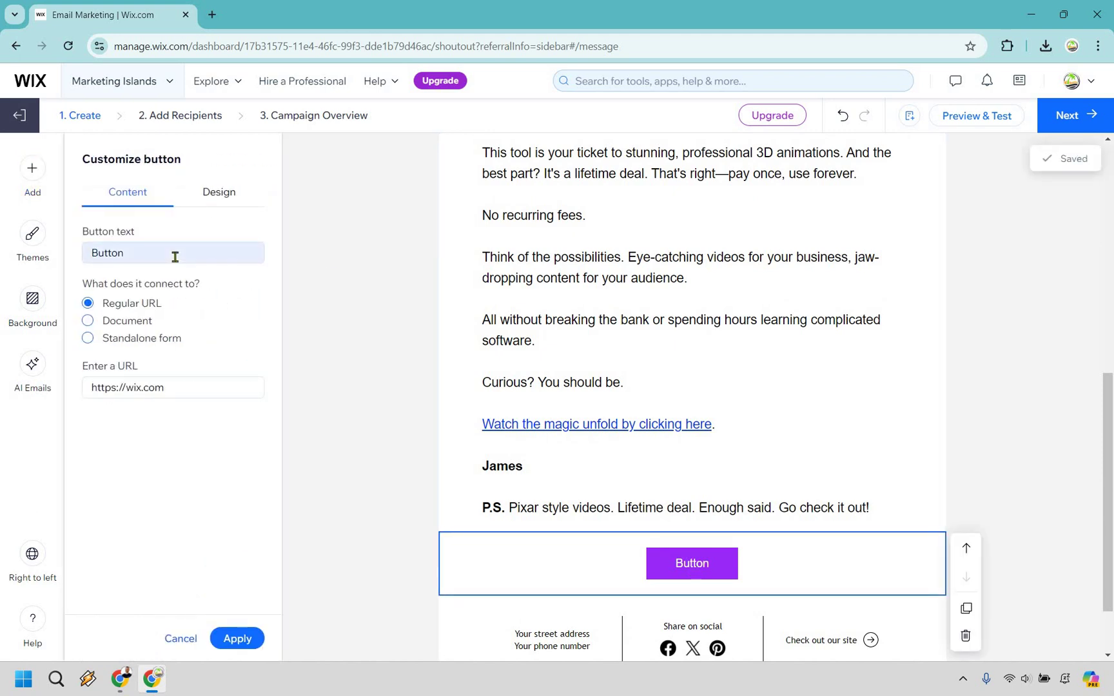
pyautogui.doubleClick(174, 256)
pyautogui.write('Cl')
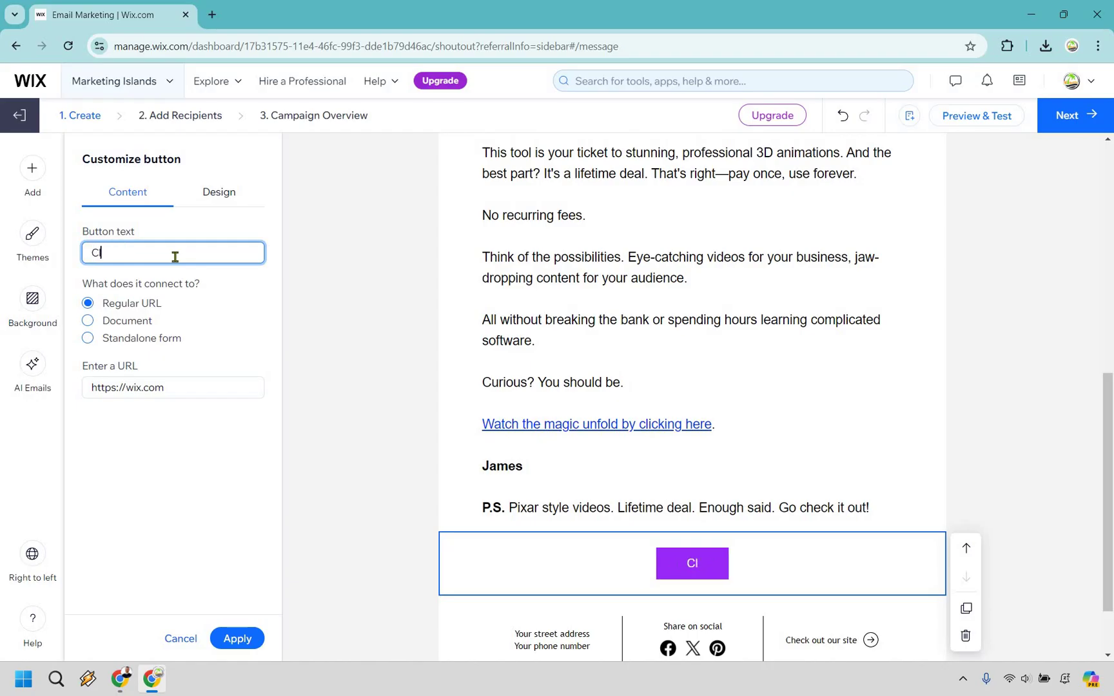
pyautogui.write('ick Here To Wat')
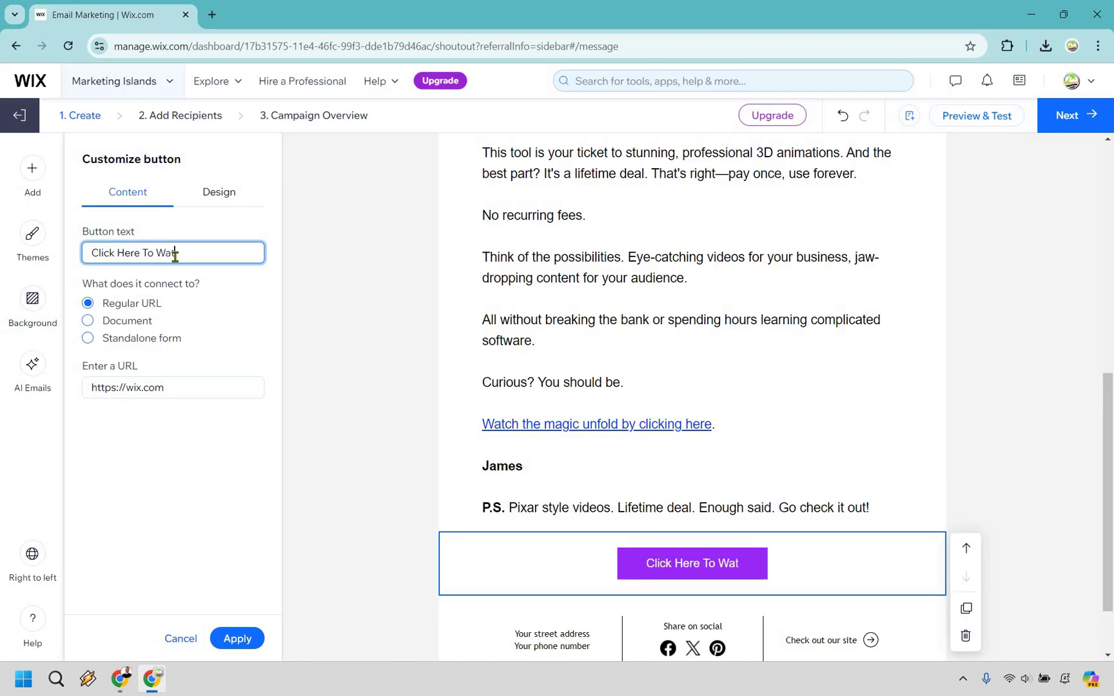
pyautogui.write('ch The Review')
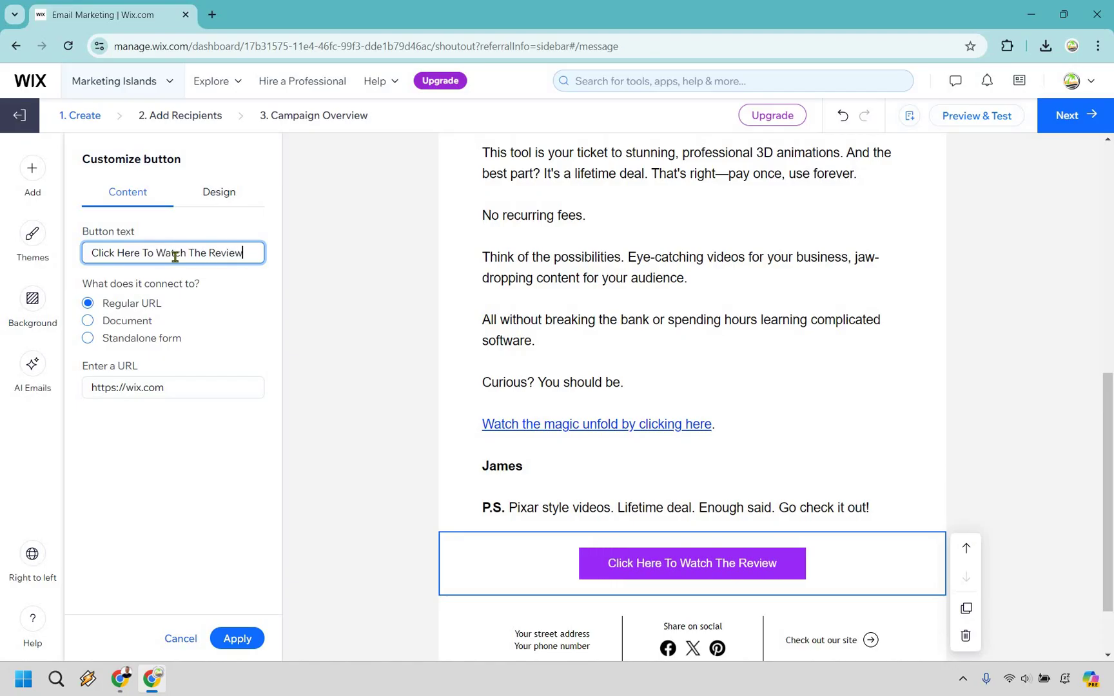
pyautogui.click(182, 388)
pyautogui.hotkey('ctrl', 'a')
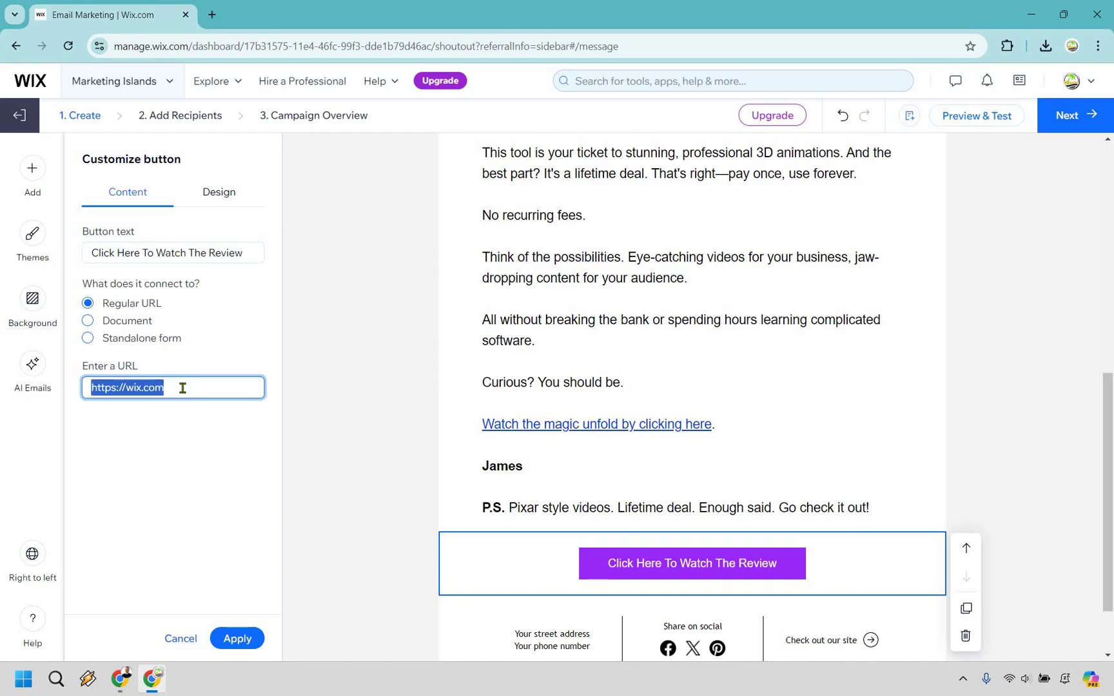
pyautogui.write('https://youtu.be/jyDEa3g88Ys')
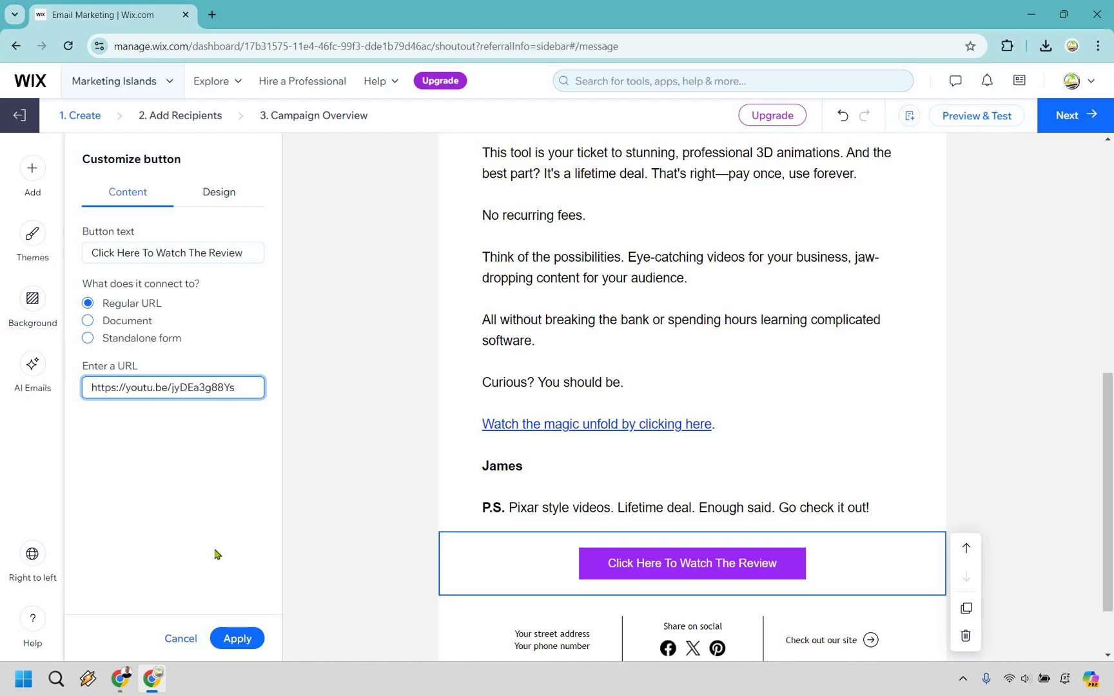
pyautogui.click(239, 639)
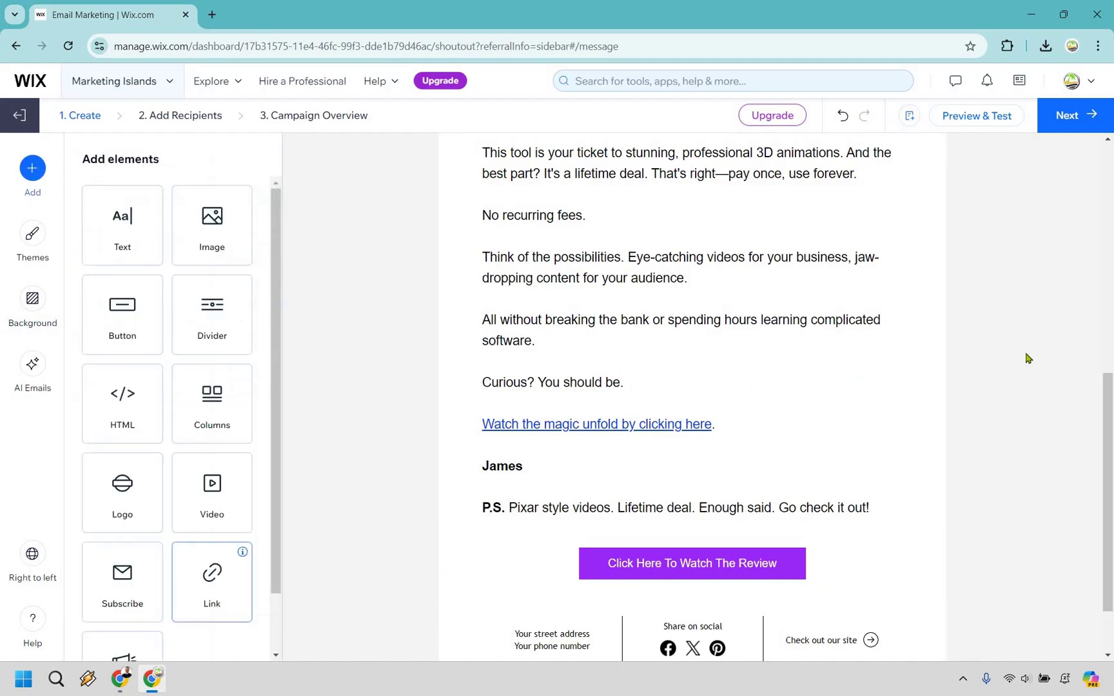
pyautogui.scroll(-1, 800, 555)
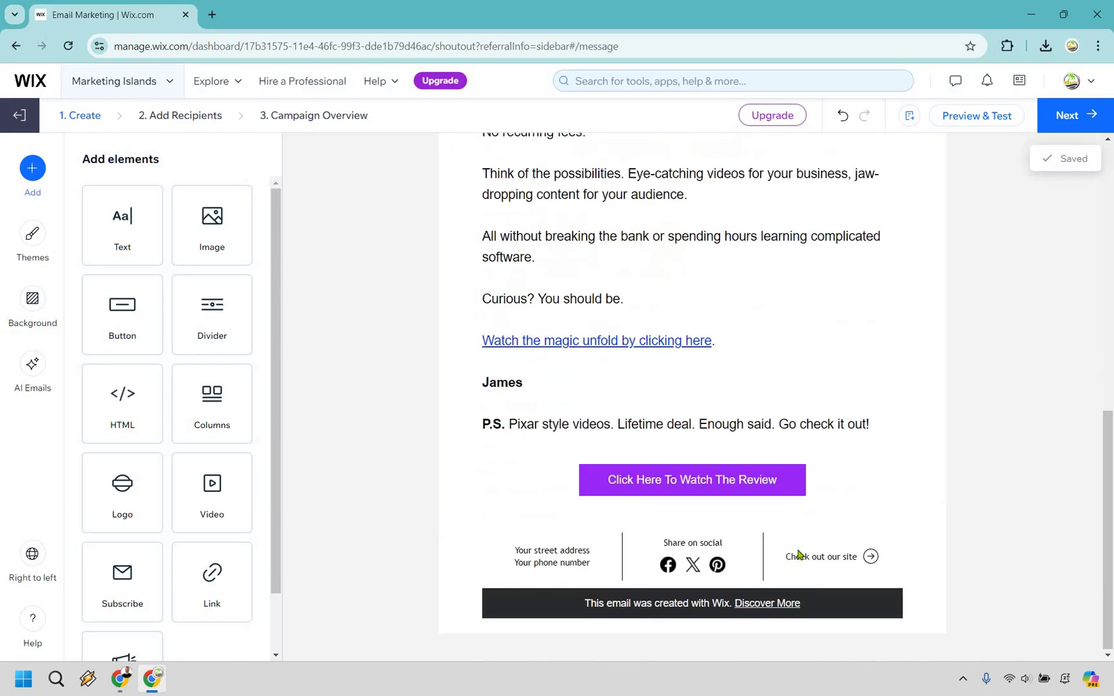
pyautogui.click(800, 555)
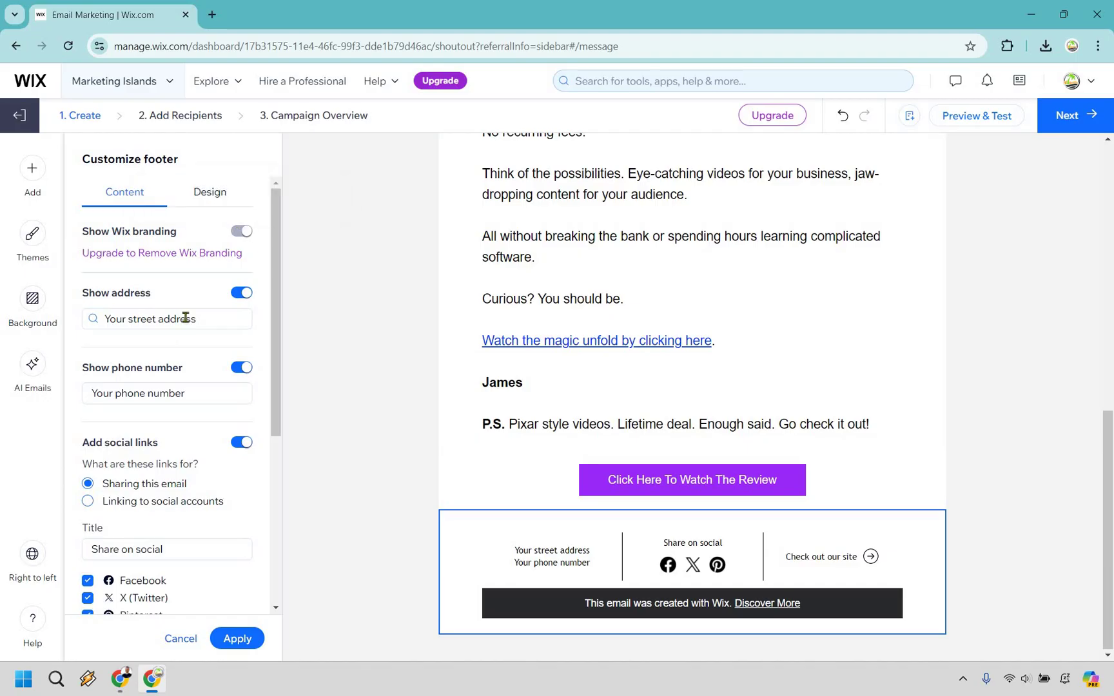
# Step: Turn off the footer's phone number and site link, keeping social links on, and apply
pyautogui.click(243, 367)
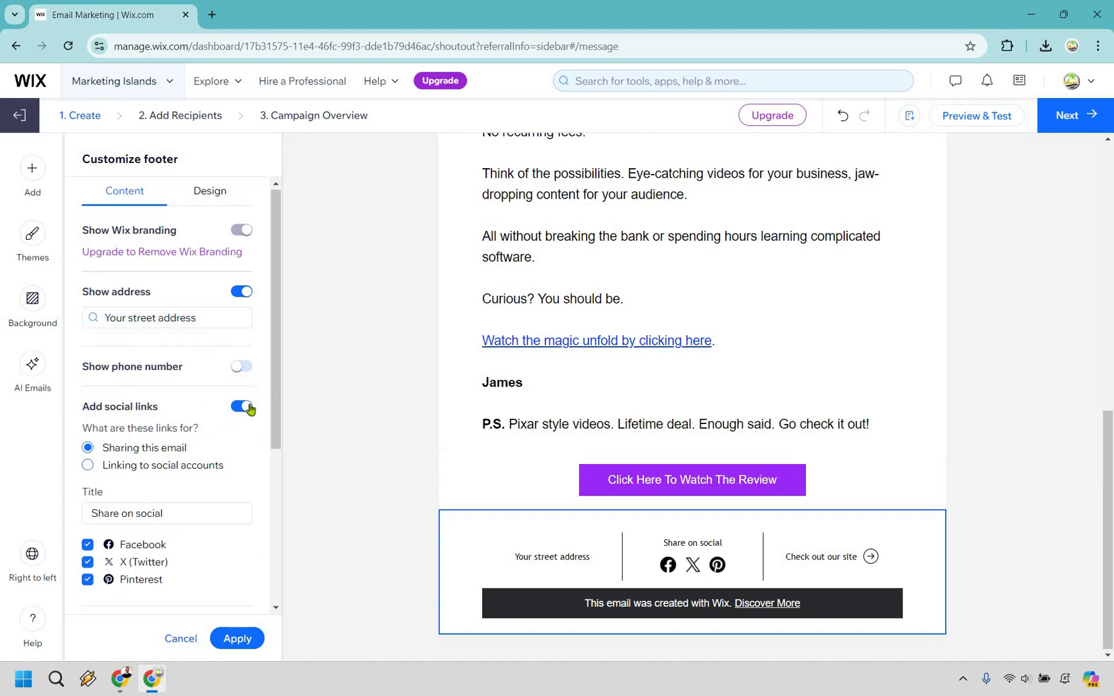
pyautogui.click(238, 408)
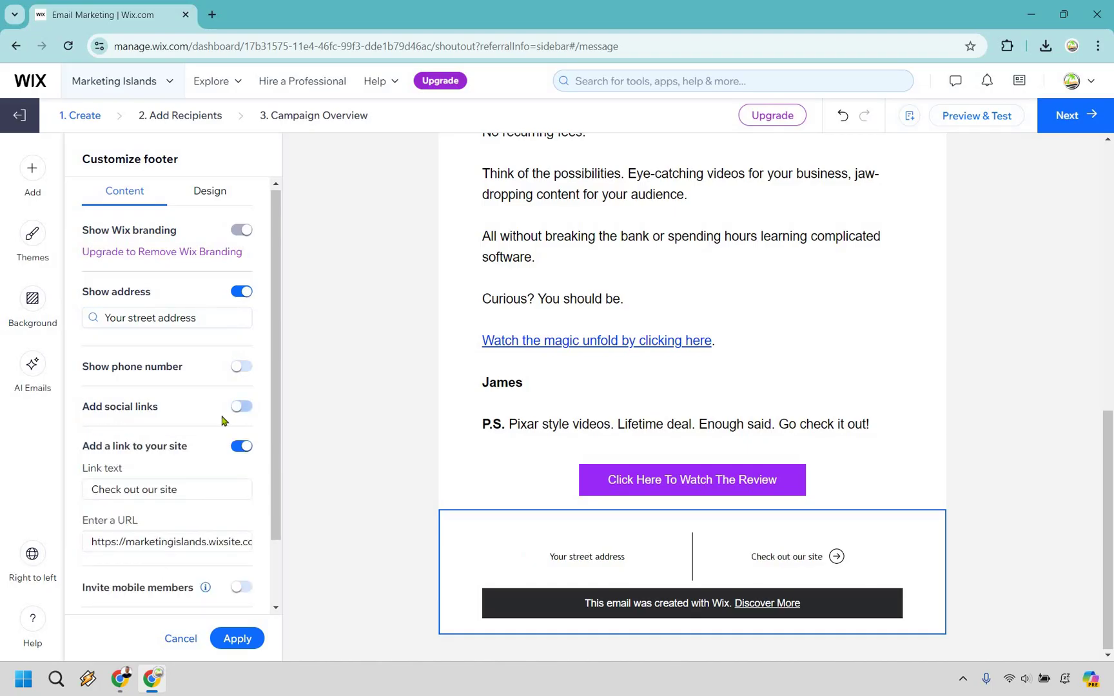
pyautogui.click(235, 412)
pyautogui.scroll(-3, 211, 465)
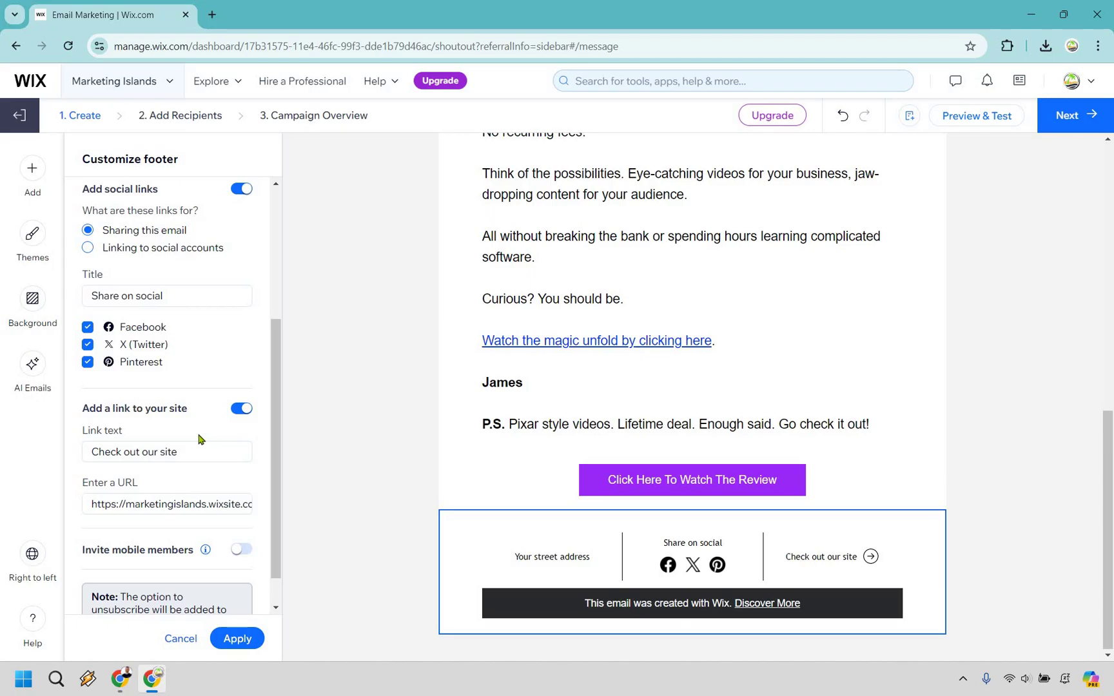
pyautogui.click(244, 412)
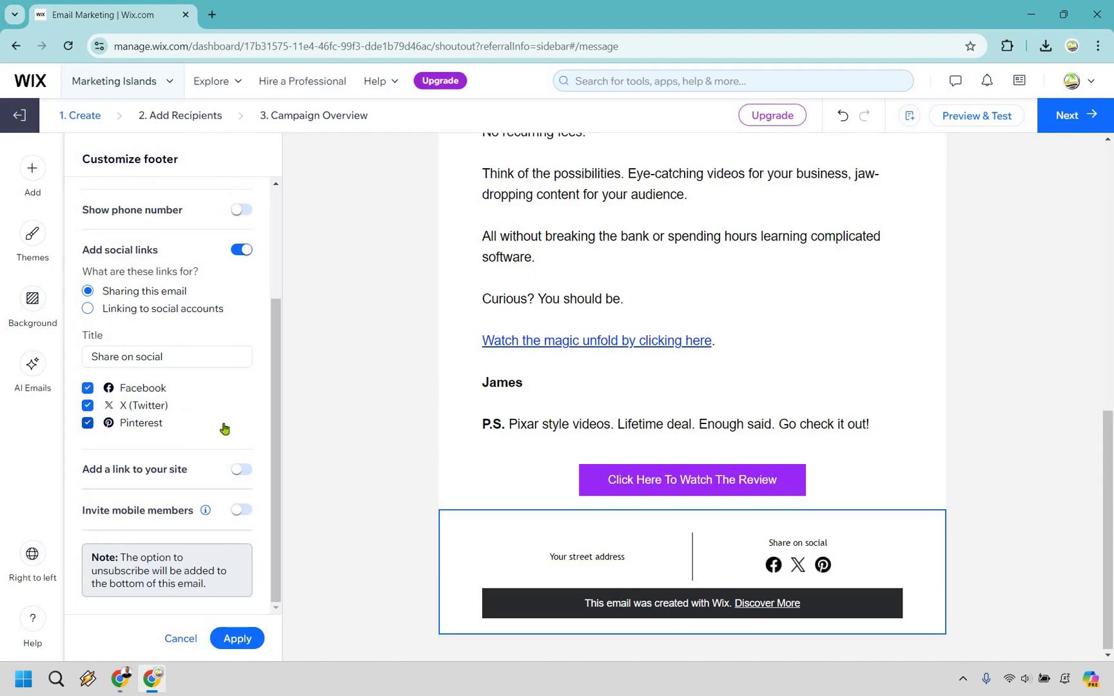
pyautogui.click(237, 638)
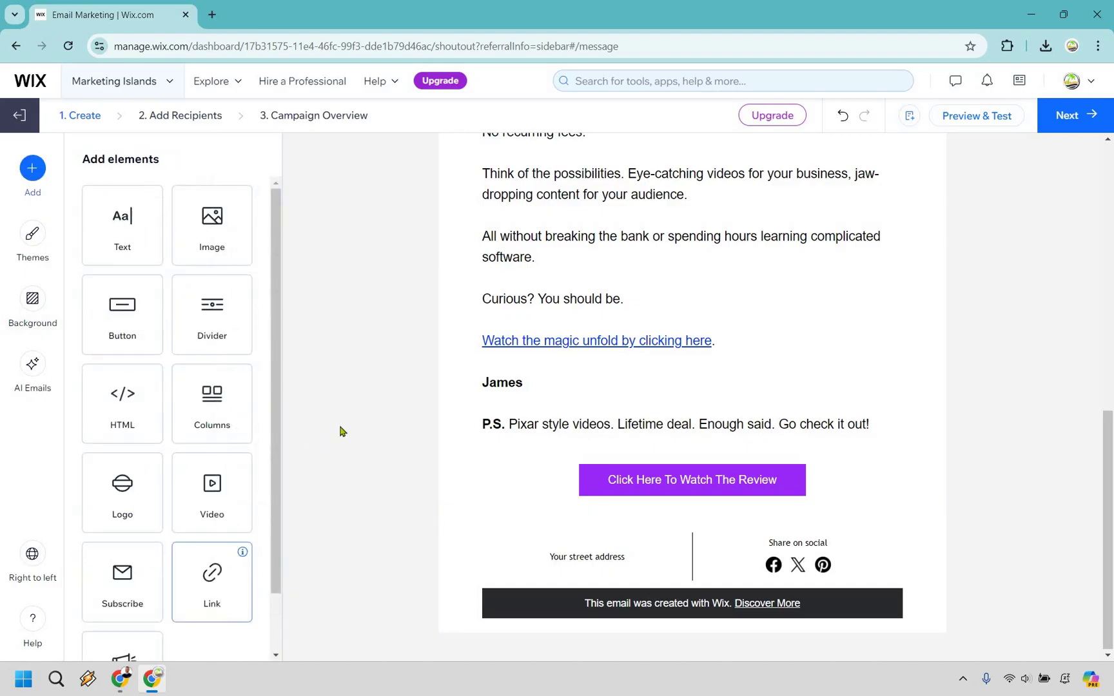
# Step: Preview the Onyx and Basic themes on the Pixar email, returning to Light each time
pyautogui.click(30, 242)
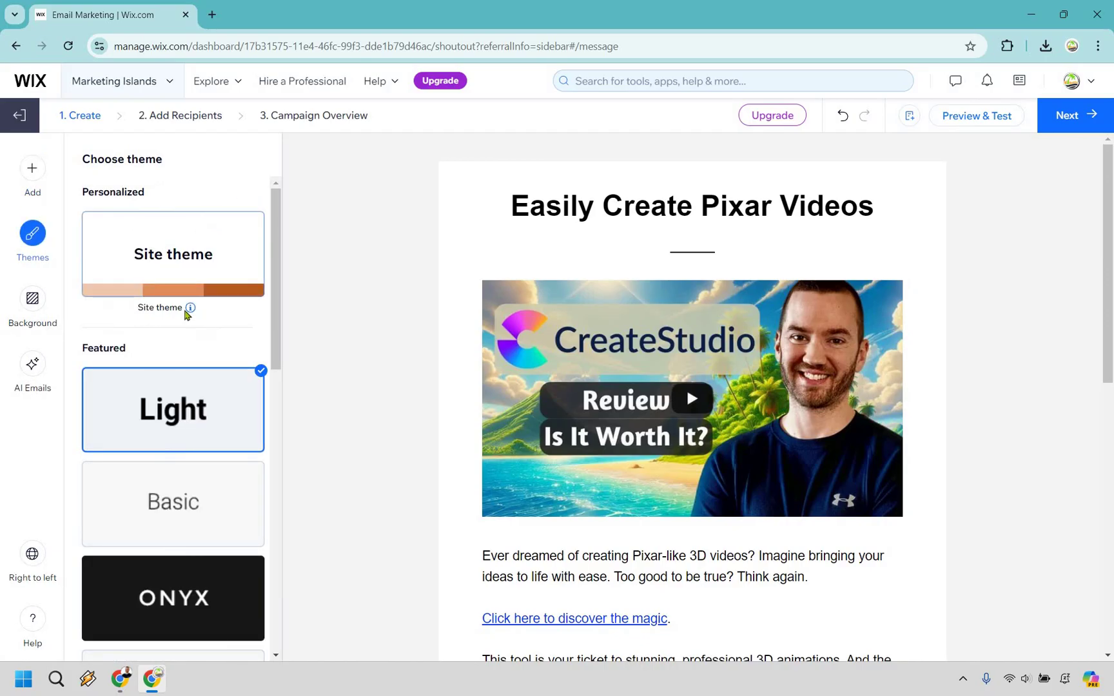
pyautogui.scroll(-2, 193, 383)
pyautogui.scroll(-5, 194, 382)
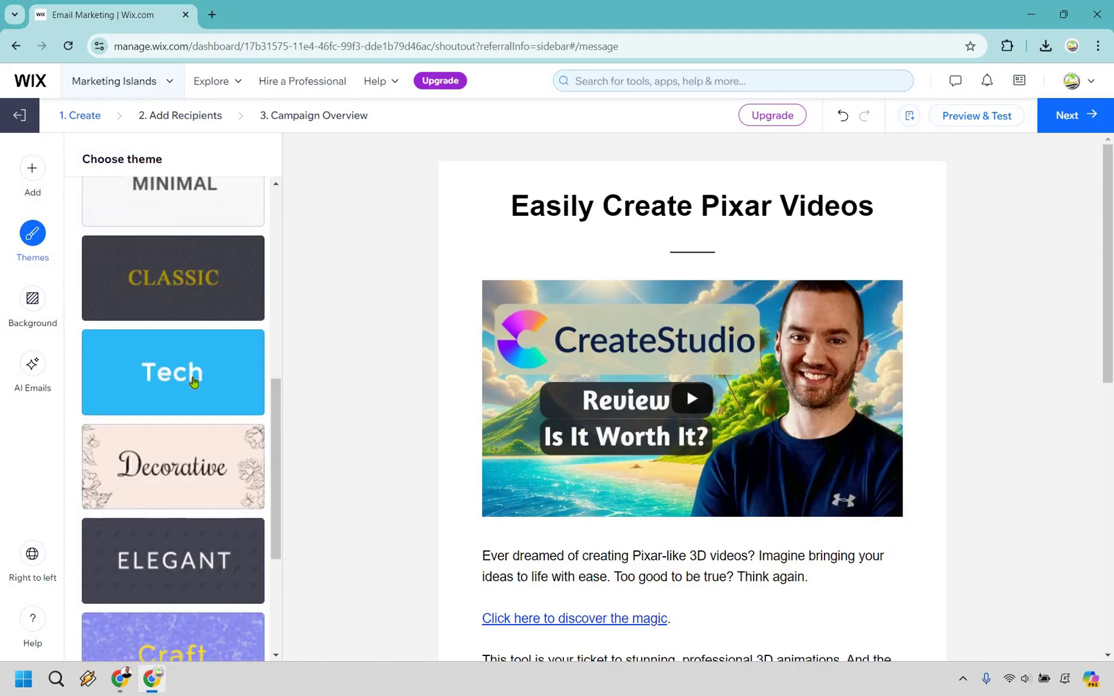
pyautogui.scroll(-3, 193, 383)
pyautogui.scroll(10, 192, 381)
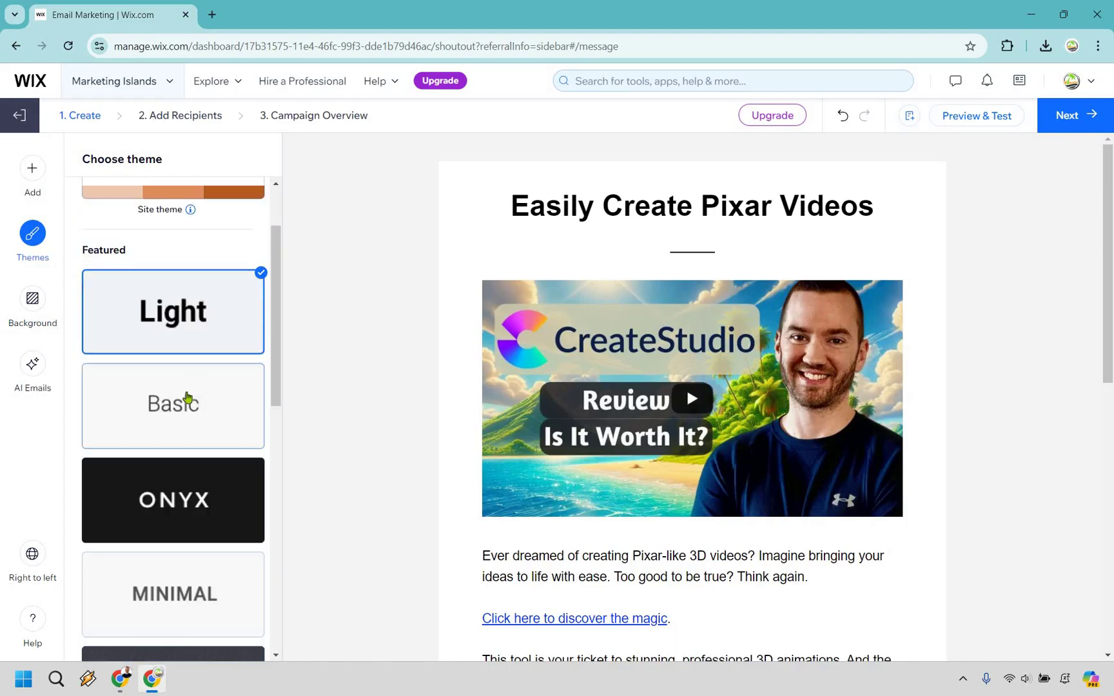
pyautogui.scroll(-1, 201, 436)
pyautogui.click(200, 435)
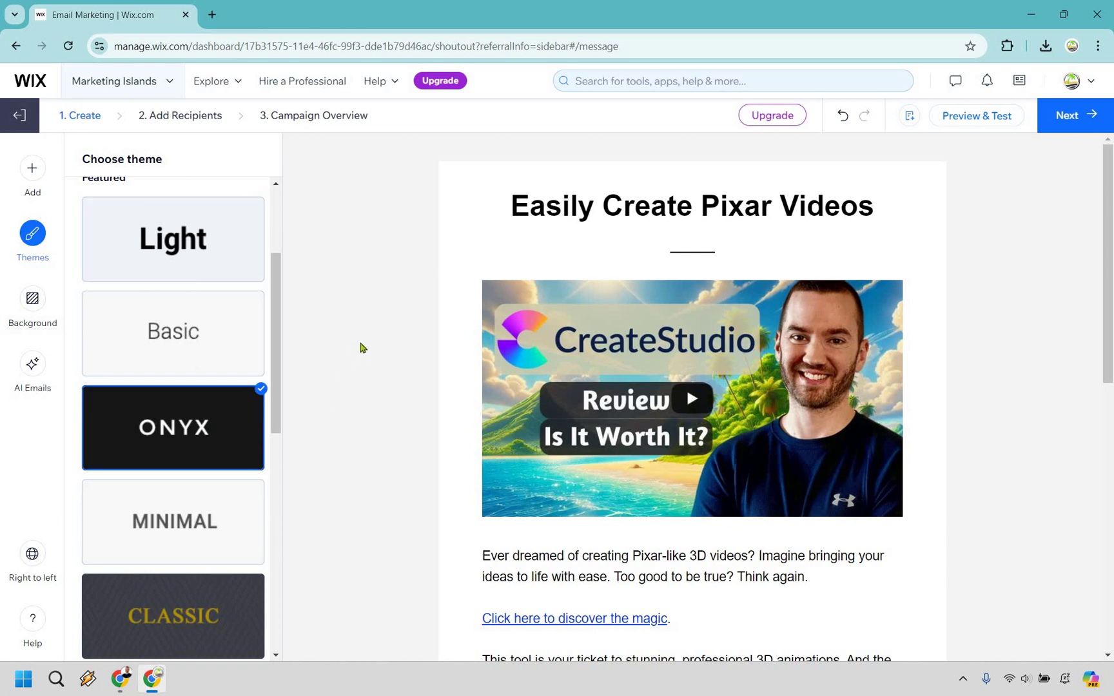
pyautogui.click(158, 234)
pyautogui.click(144, 330)
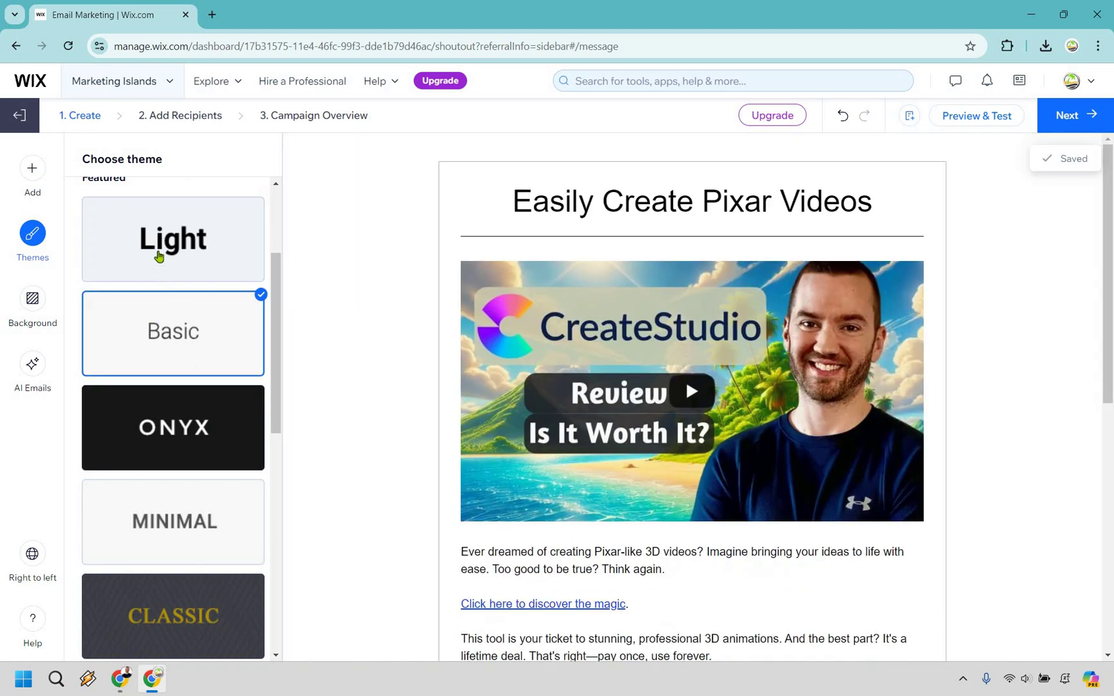
pyautogui.click(158, 255)
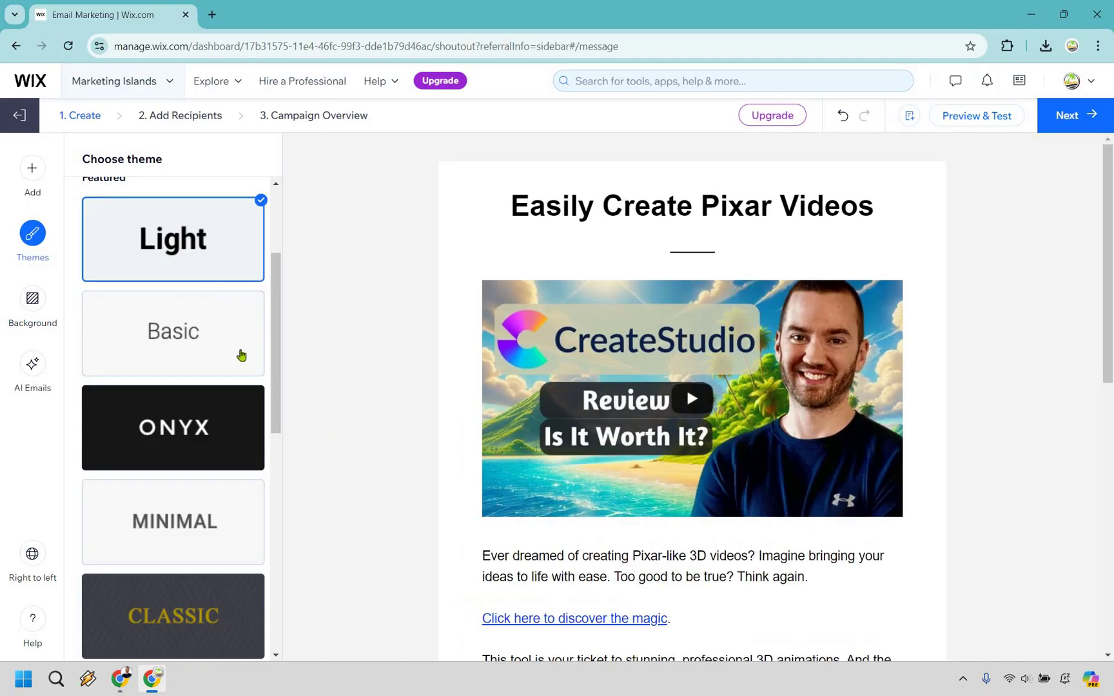
# Step: Preview the Tech and Site themes, then reapply the Light theme
pyautogui.scroll(-3, 236, 350)
pyautogui.scroll(-5, 236, 350)
pyautogui.scroll(4, 209, 416)
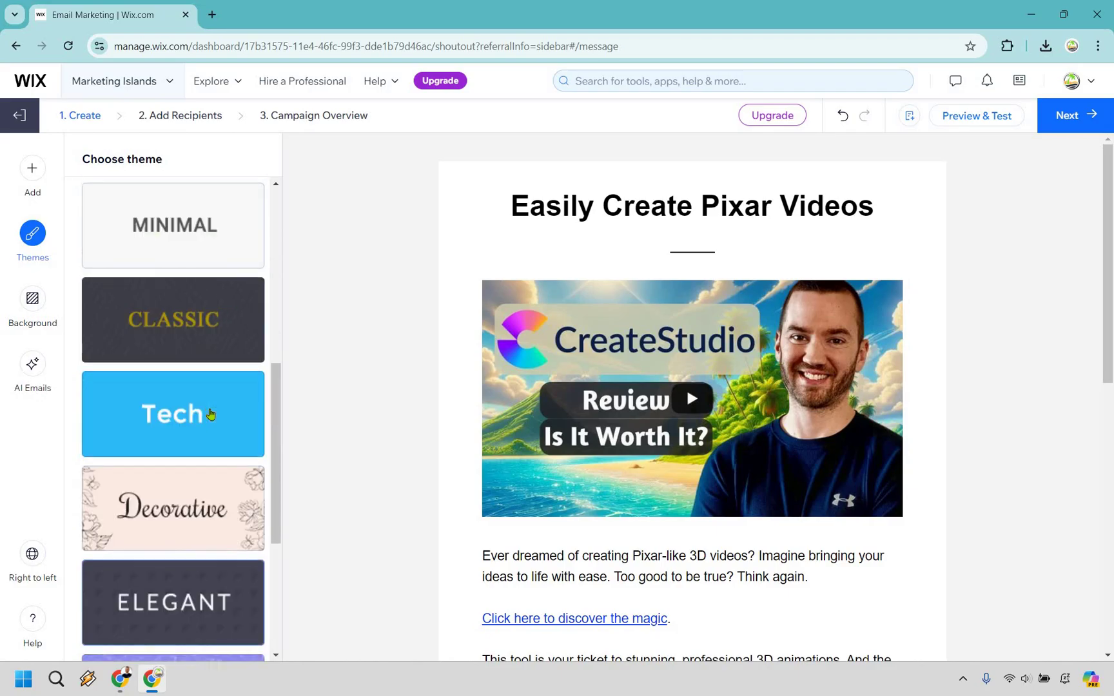
pyautogui.click(204, 402)
pyautogui.scroll(6, 181, 291)
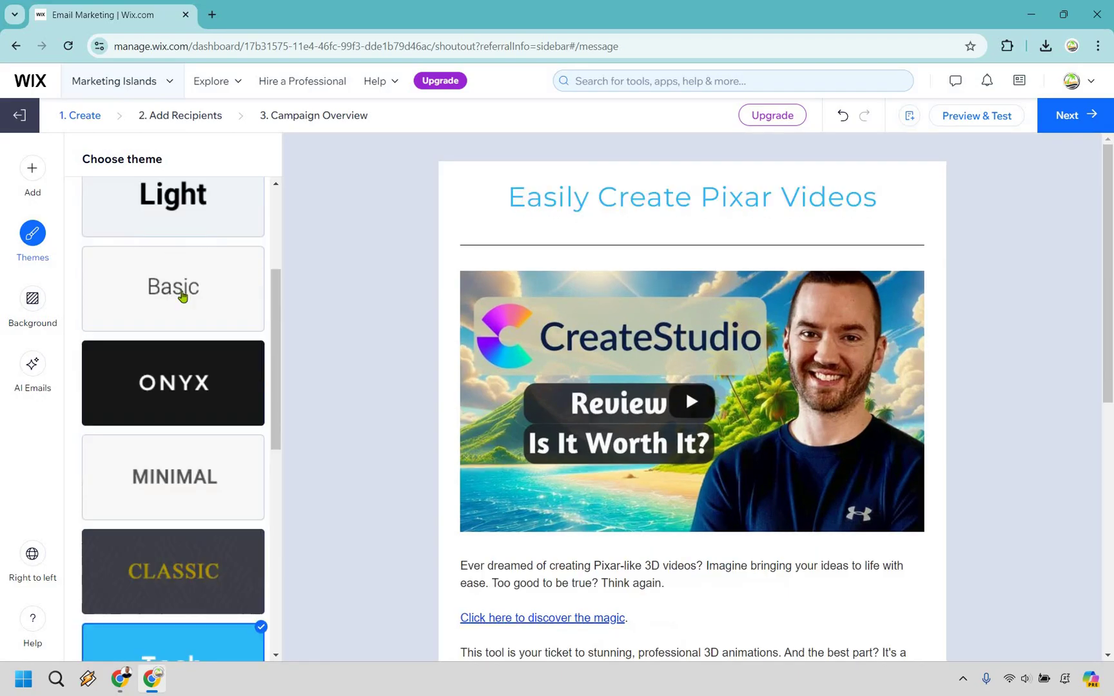
pyautogui.click(182, 283)
pyautogui.click(193, 396)
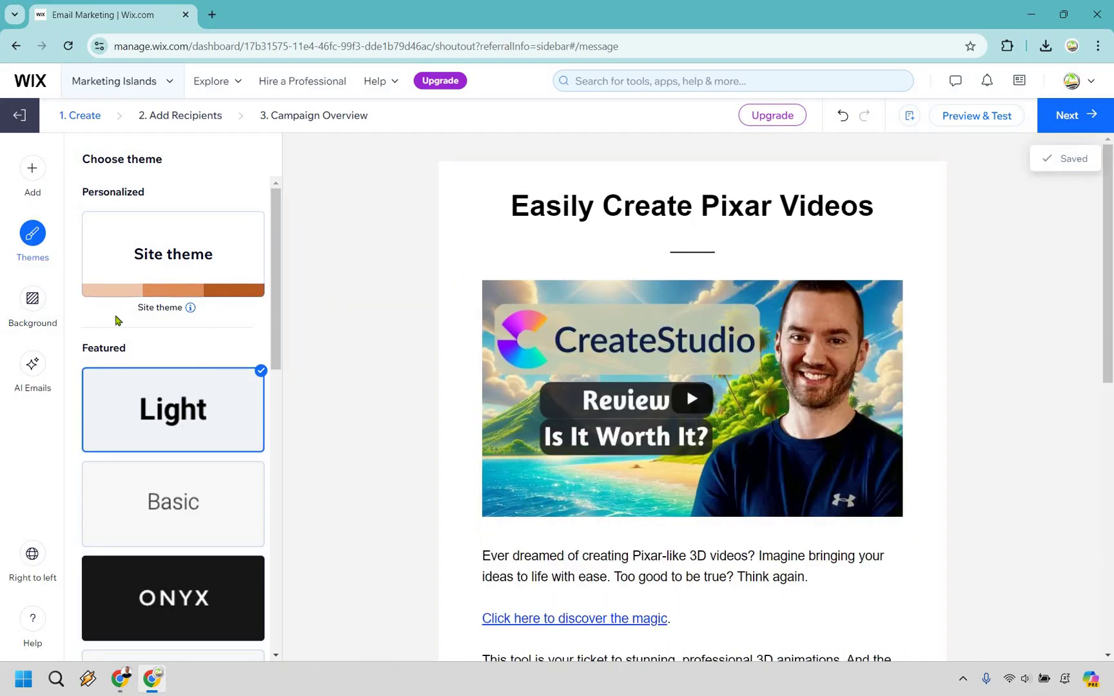
# Step: Look through the Background, AI Emails and Add element panels, scrolling the email canvas
pyautogui.click(31, 303)
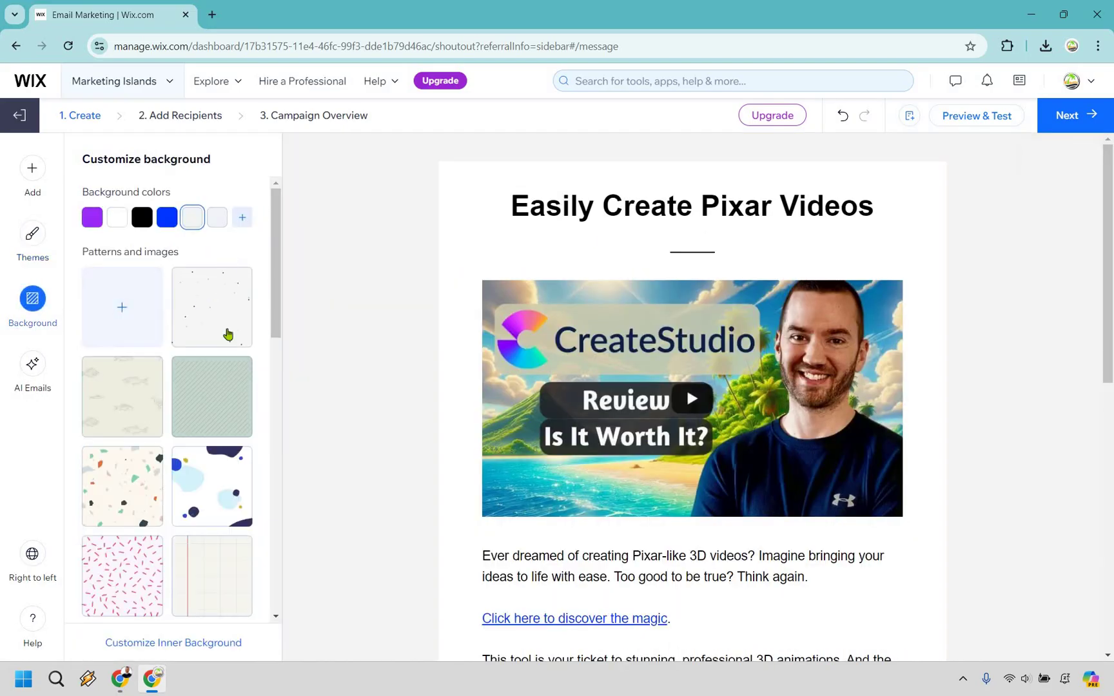
pyautogui.click(33, 366)
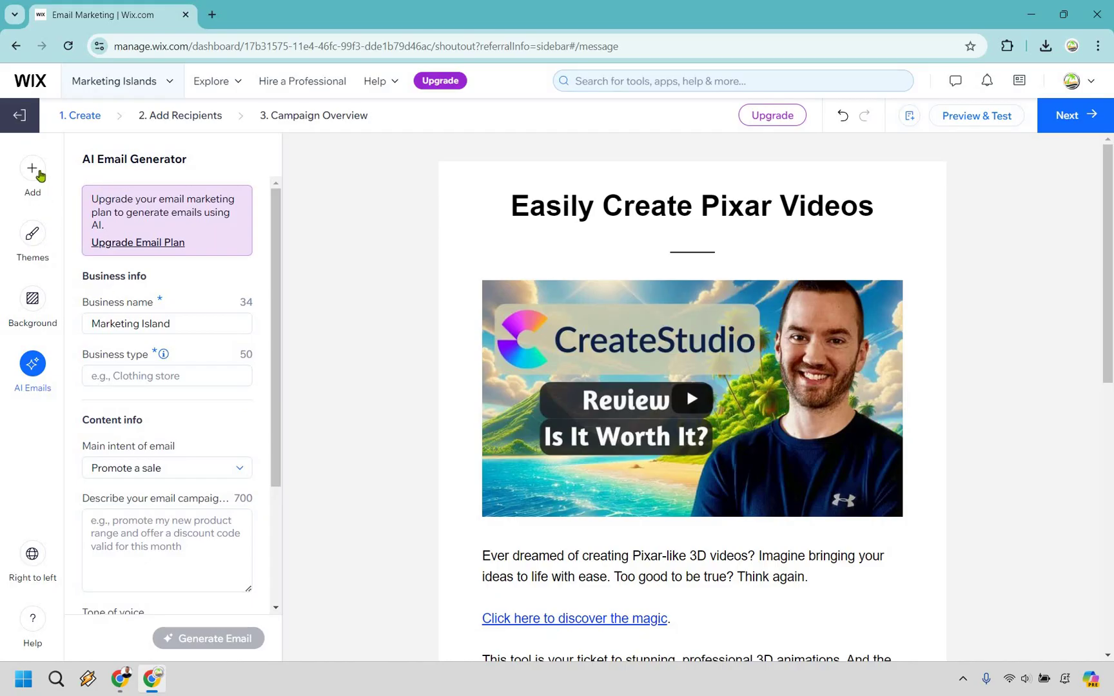
pyautogui.click(33, 169)
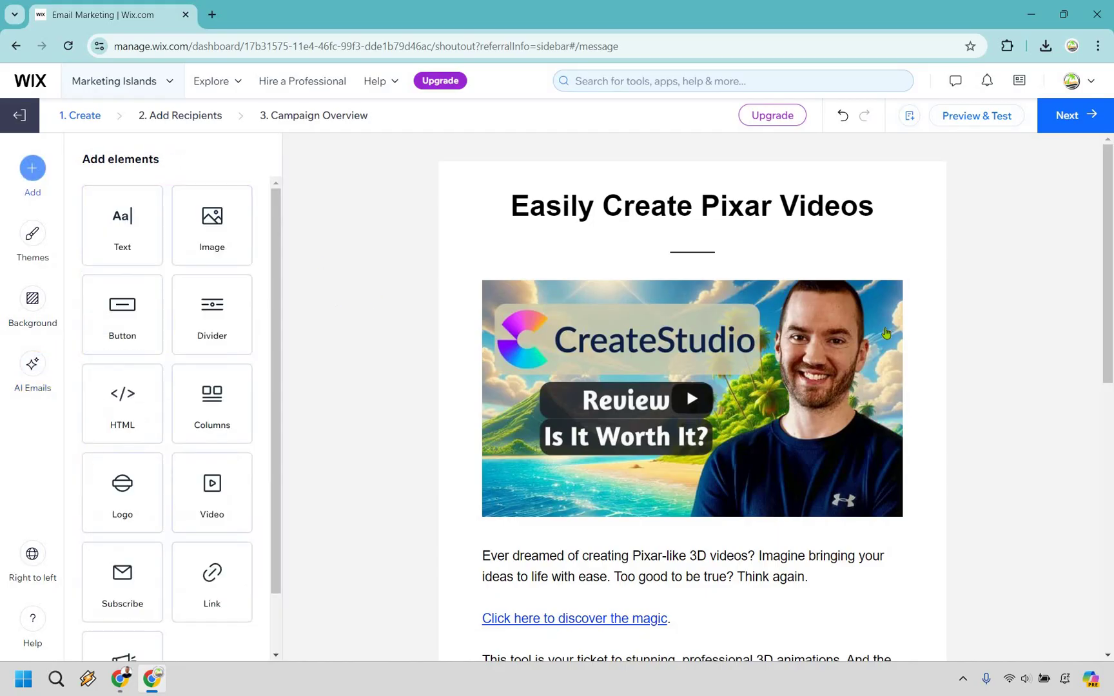
pyautogui.scroll(-7, 1049, 340)
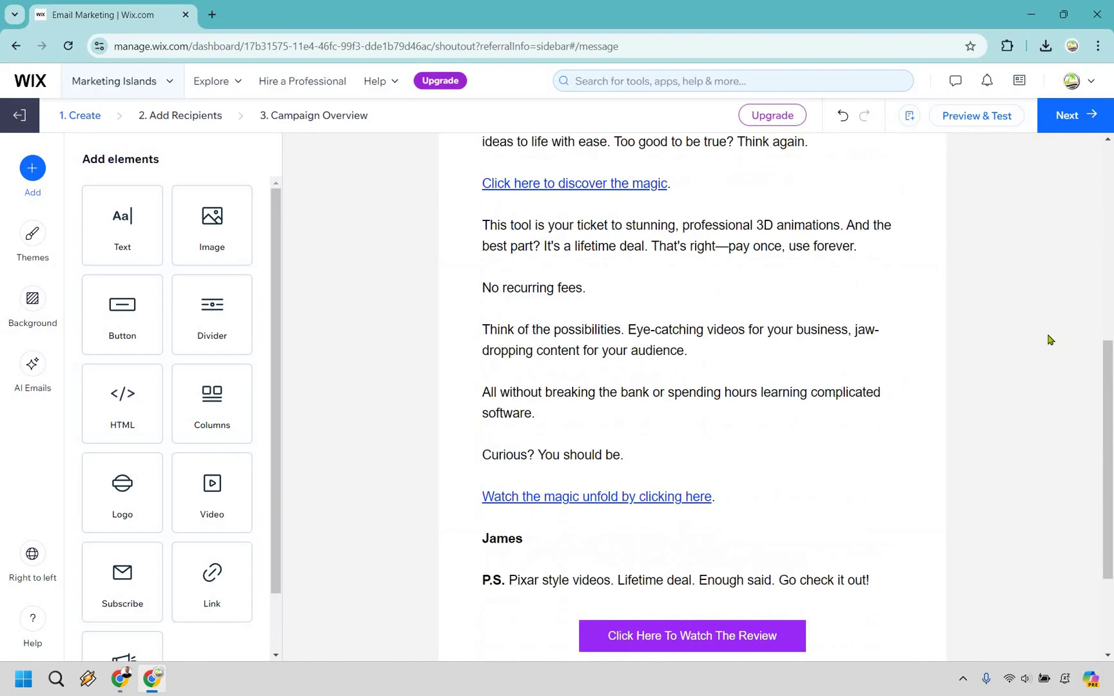
pyautogui.scroll(7, 1049, 339)
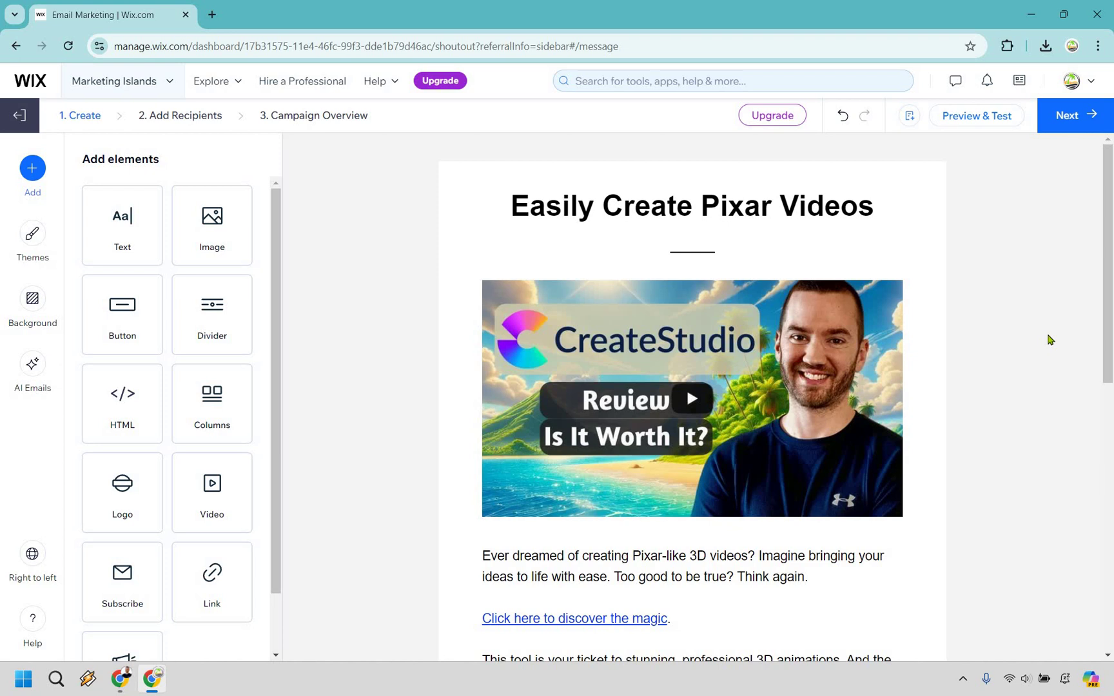
# Step: Go to Add Recipients, choose Import Contacts and accept the 'Keep your list clean' notice
pyautogui.click(1075, 122)
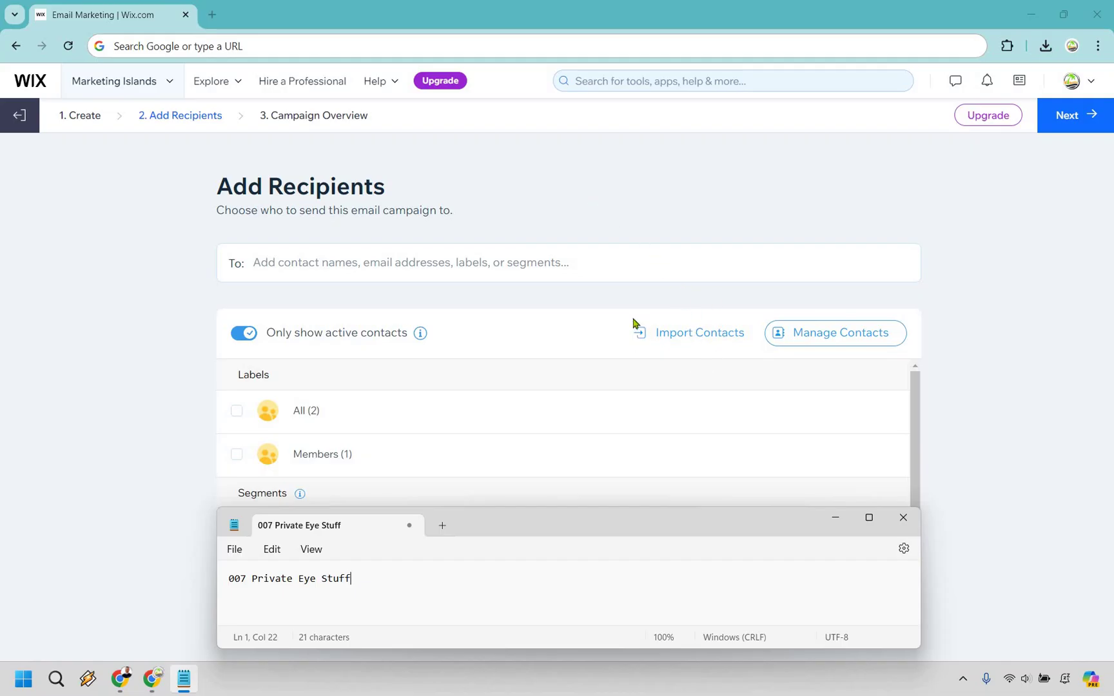
pyautogui.click(695, 336)
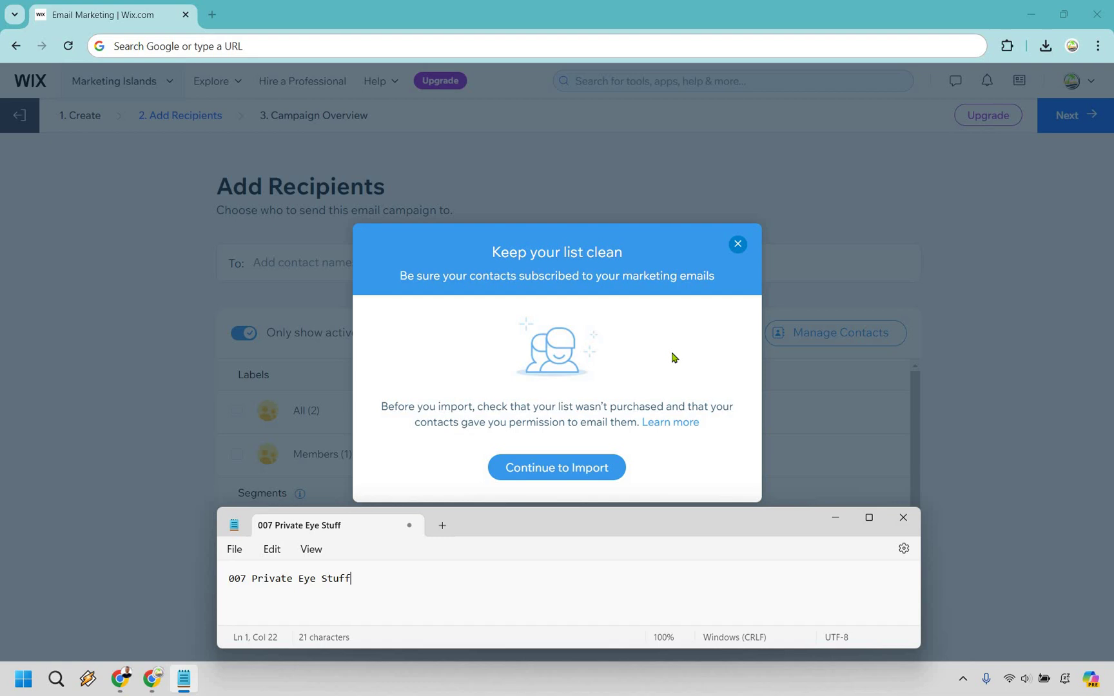
pyautogui.click(565, 471)
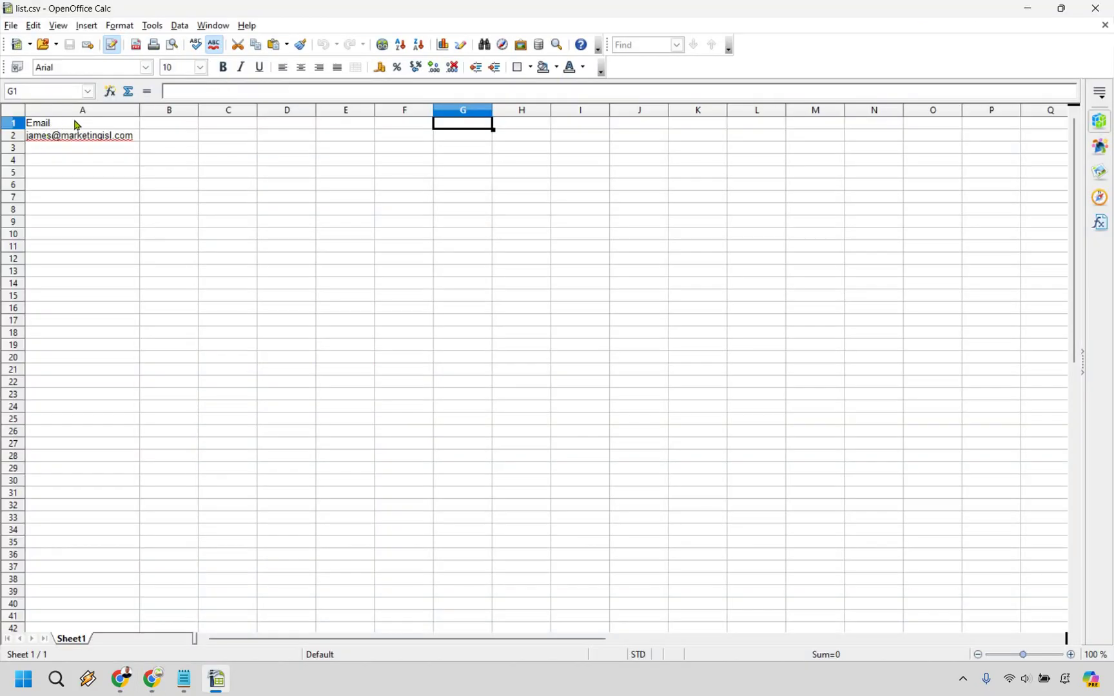
# Step: Check list.csv in Calc holds one Email address, then return to the Wix import page
pyautogui.click(105, 152)
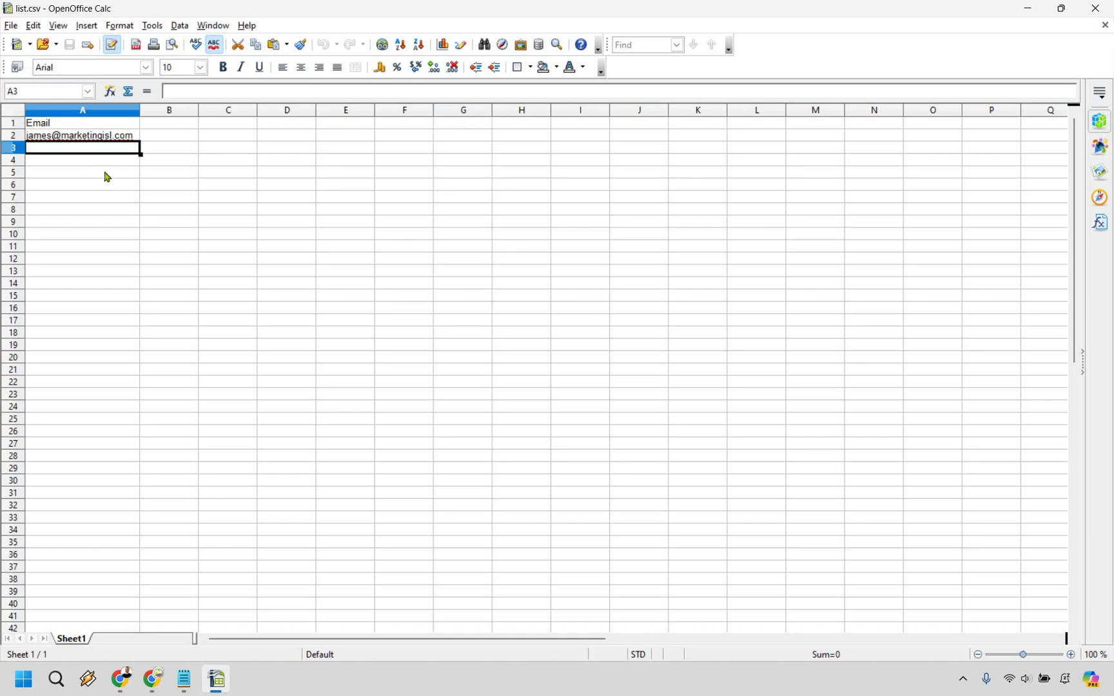
pyautogui.press('Down')
pyautogui.press('Down')
pyautogui.press('Down')
pyautogui.press('Down')
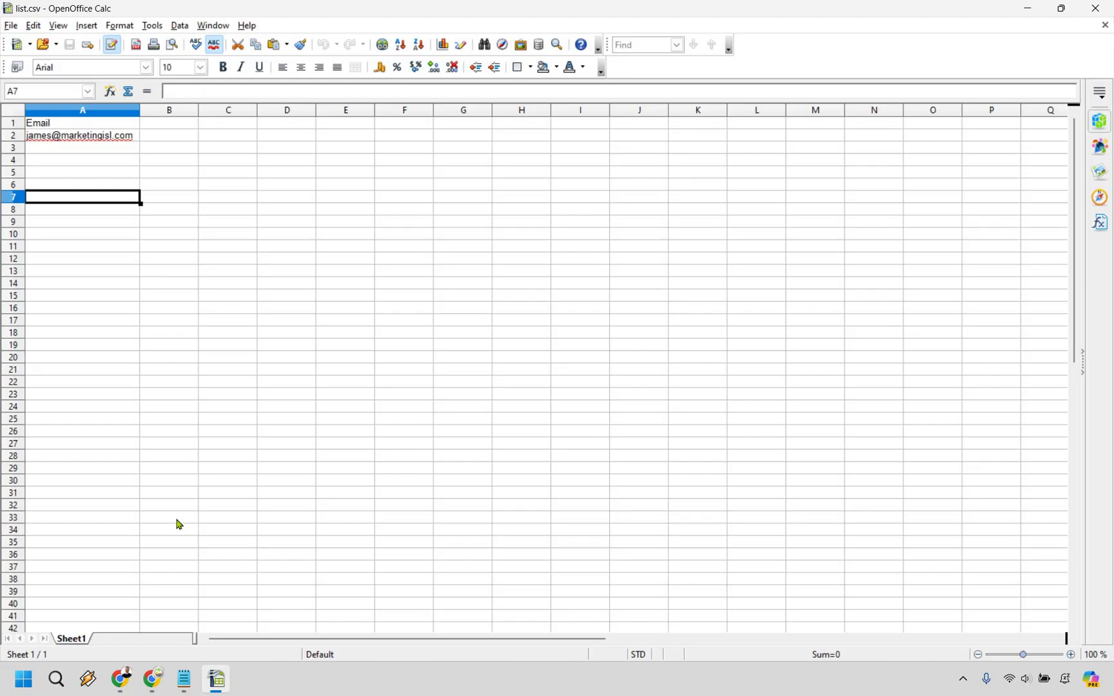
pyautogui.click(153, 678)
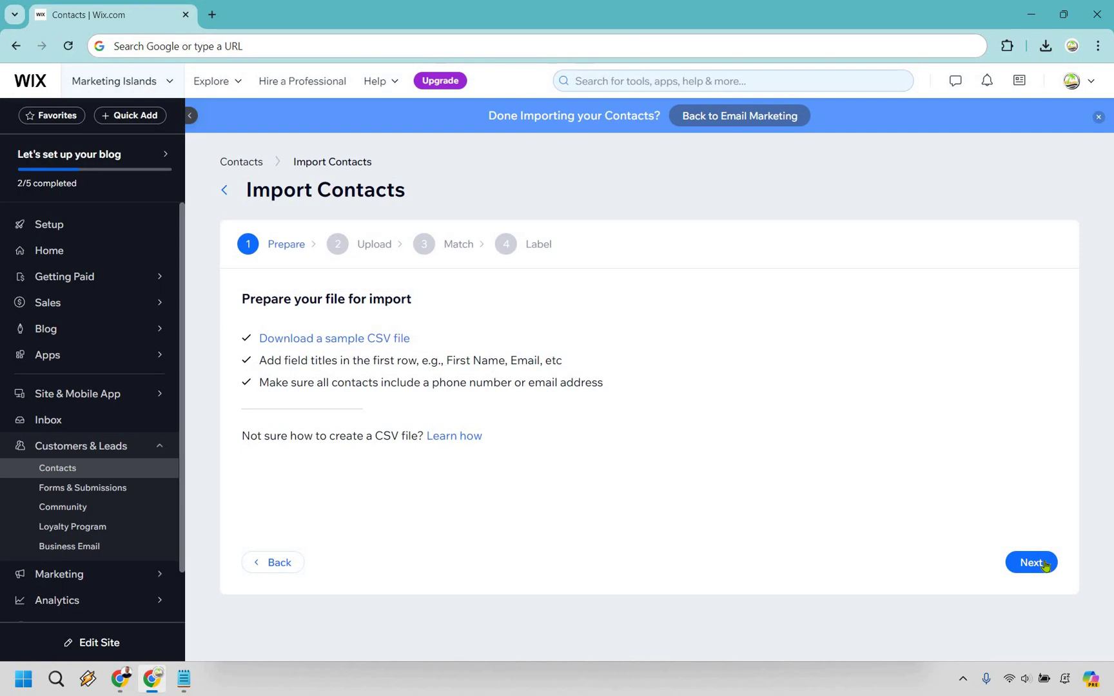
# Step: Upload list.csv with the imported contacts marked as email subscribers
pyautogui.click(1032, 563)
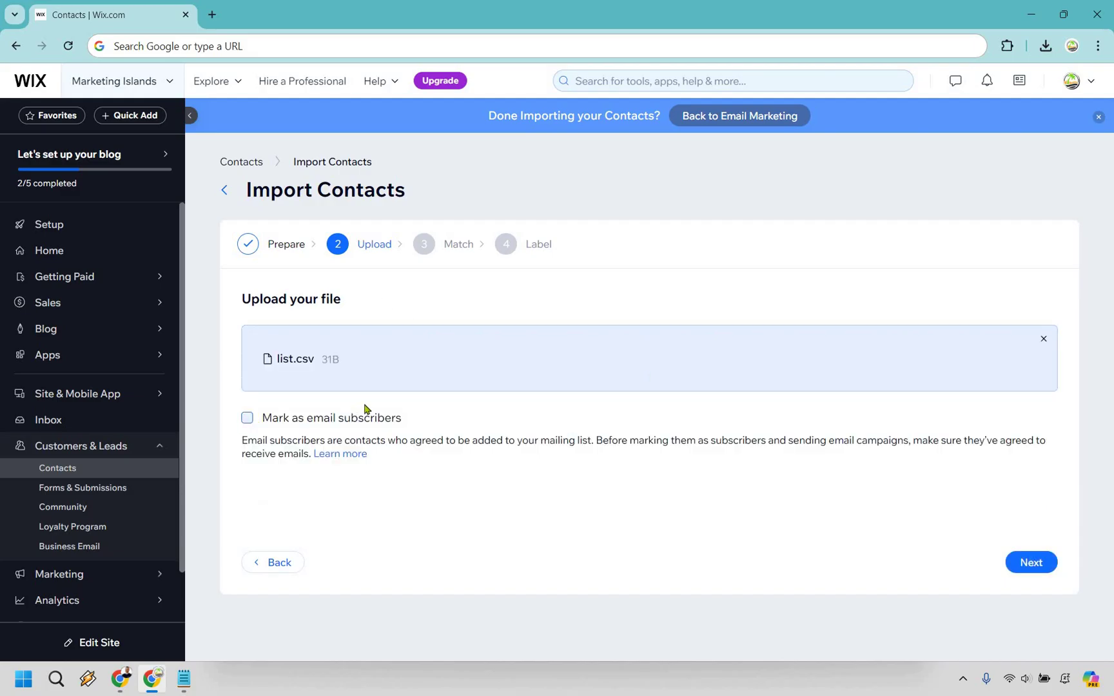
pyautogui.click(365, 410)
pyautogui.click(1032, 564)
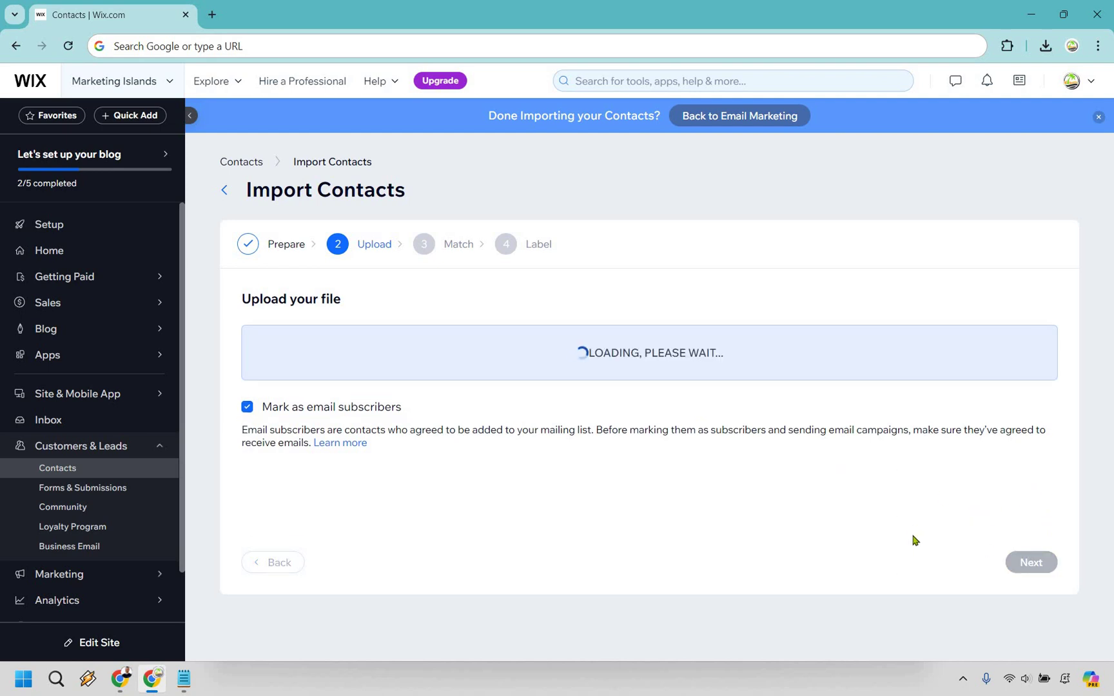
# Step: Map the file's Email column to Wix's Email contact field and continue
pyautogui.scroll(-1, 895, 377)
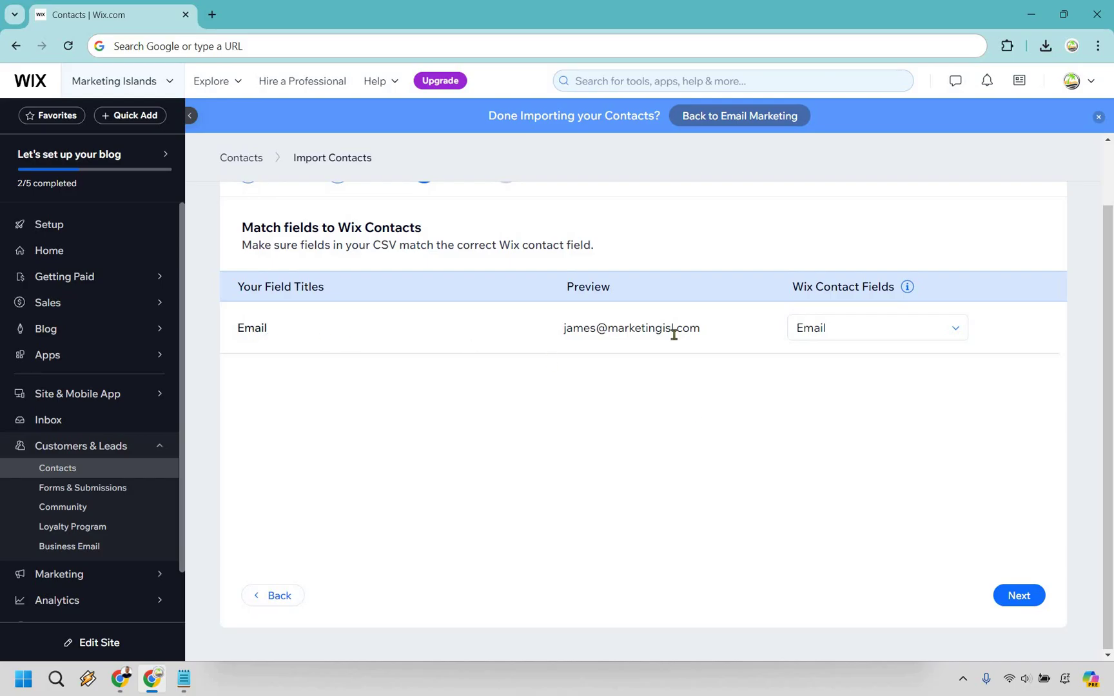
pyautogui.click(861, 338)
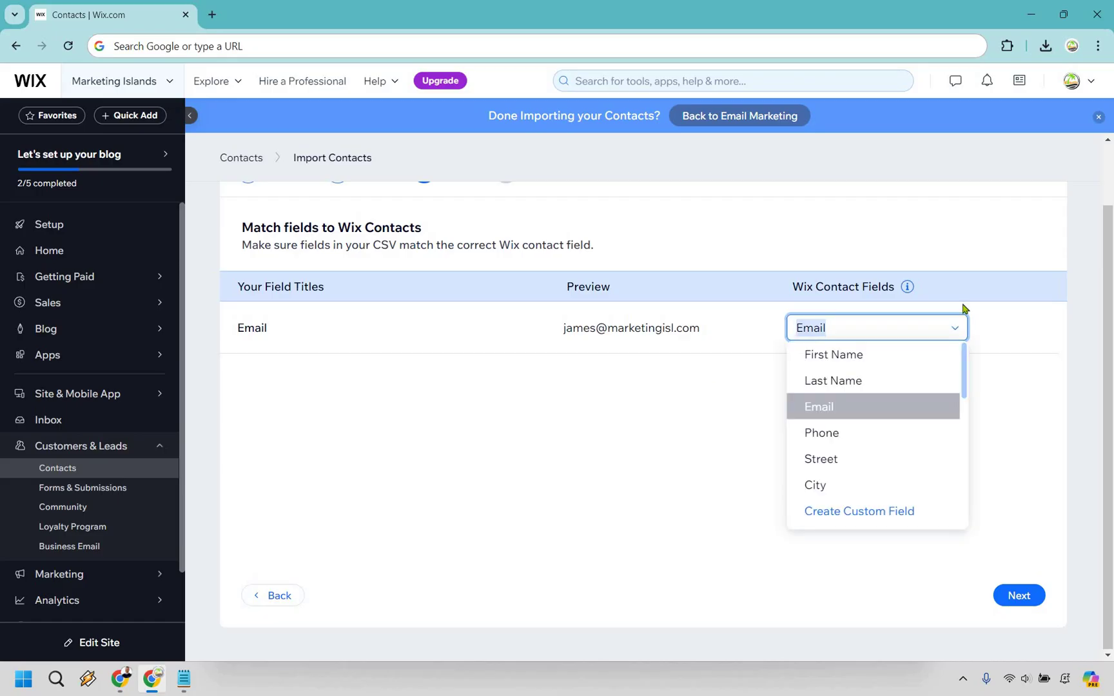
pyautogui.click(756, 393)
pyautogui.click(1028, 595)
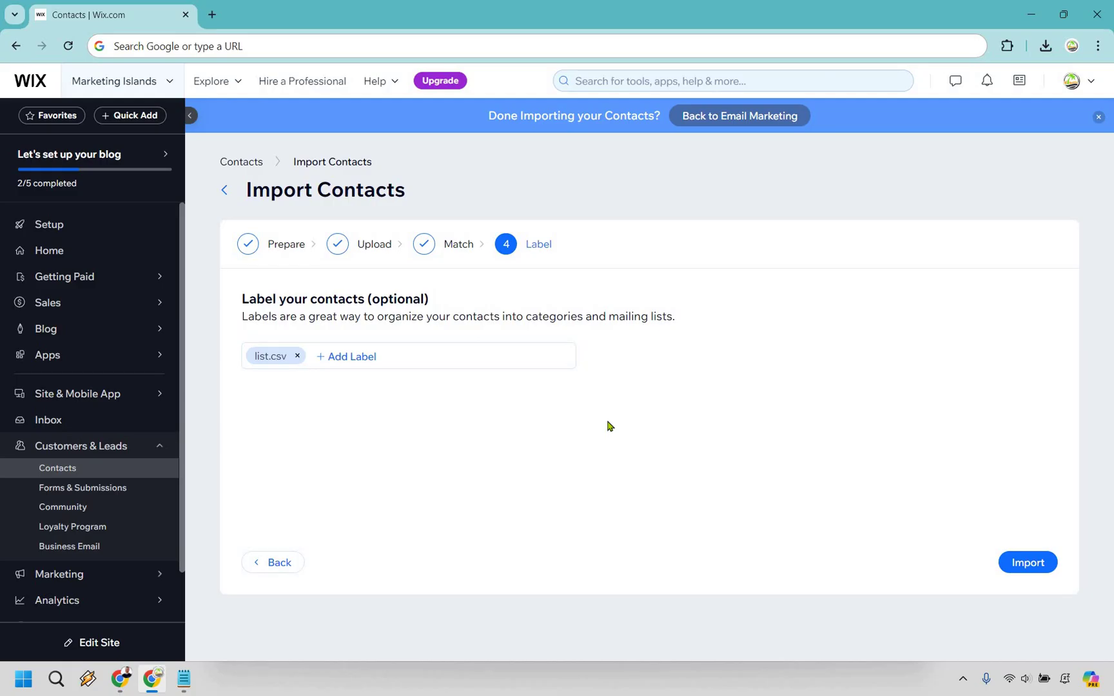
# Step: Import the contacts, select the list.csv label as recipients, and proceed to Campaign Overview
pyautogui.click(1044, 563)
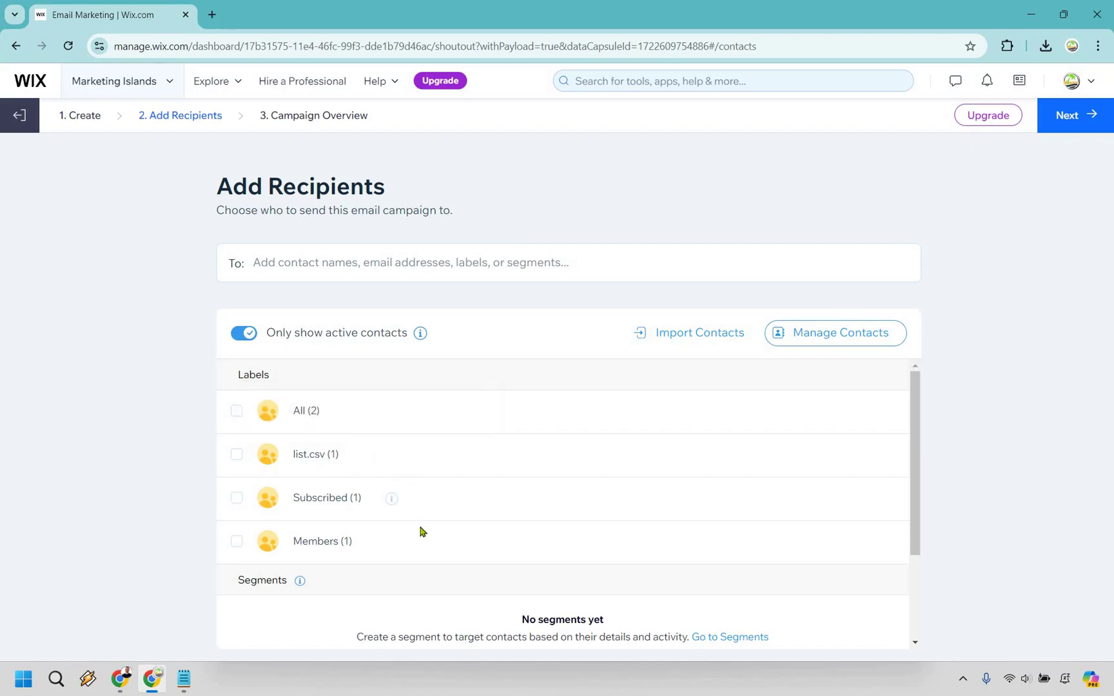
pyautogui.click(238, 455)
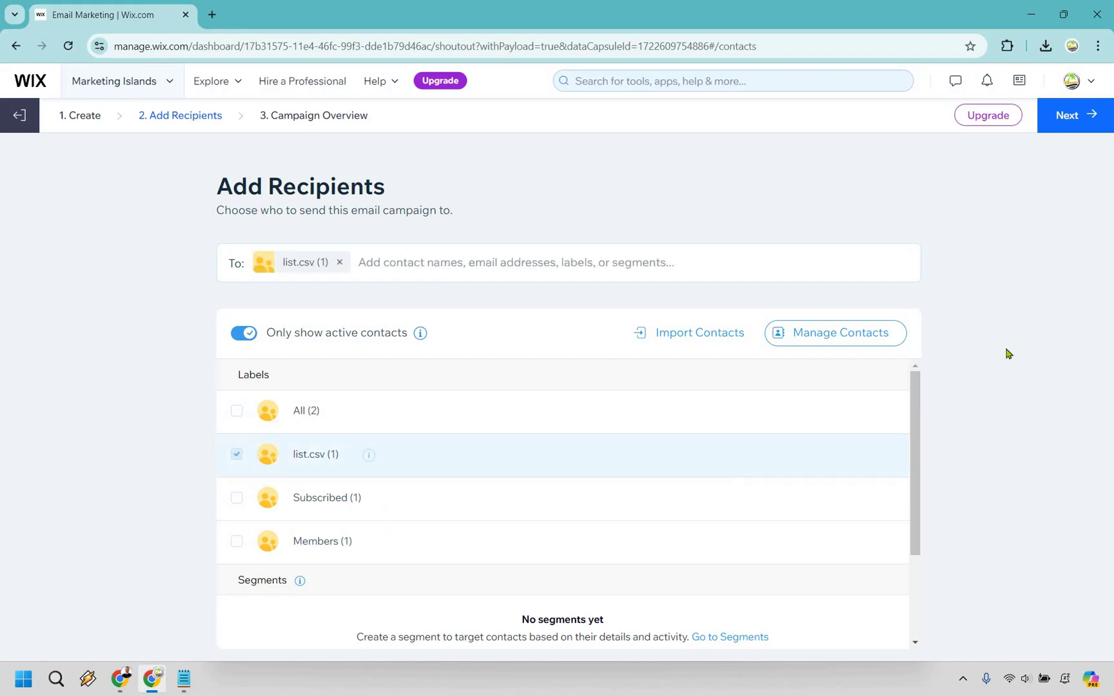
pyautogui.click(1079, 131)
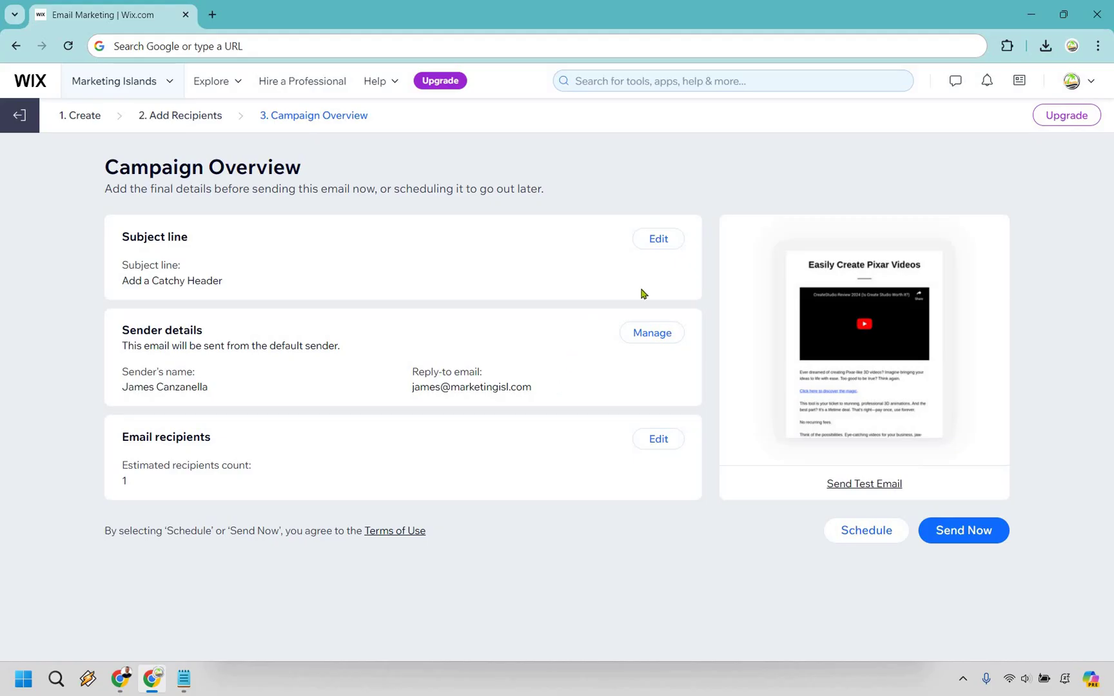
# Step: Enter subject 'Easily Create Pixar Style 3D Videos? Yes, Really!' and paste preview text 'You're going to love this software...'
pyautogui.click(628, 333)
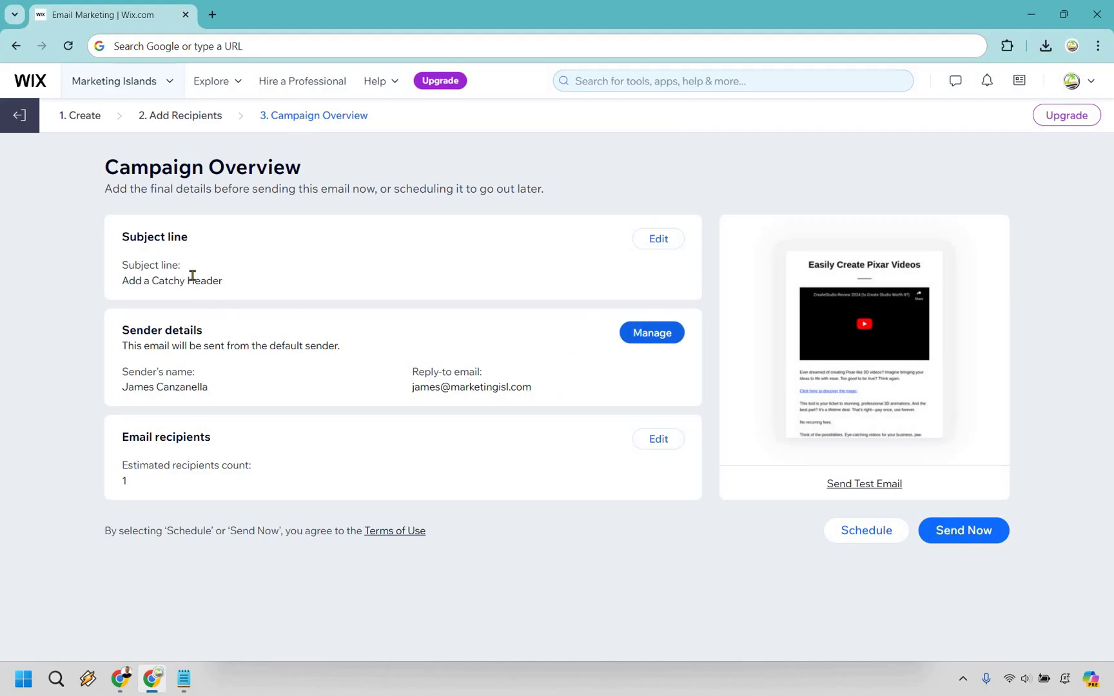
pyautogui.click(660, 240)
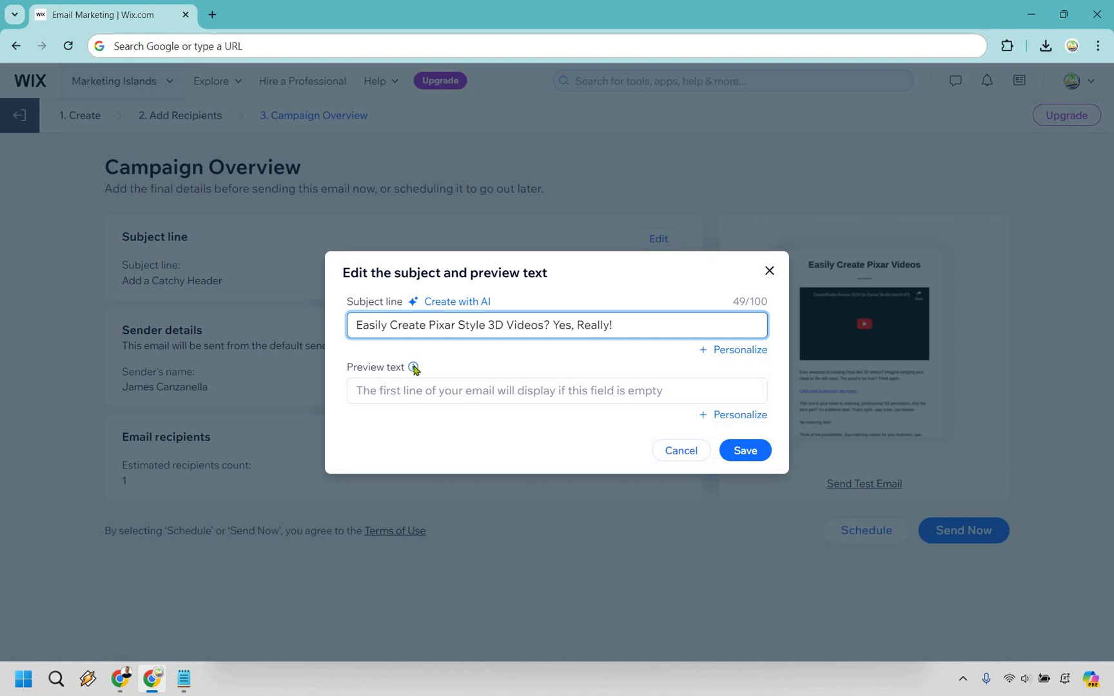
pyautogui.moveTo(415, 369)
pyautogui.click(509, 391)
pyautogui.write("You're going to love this software...")
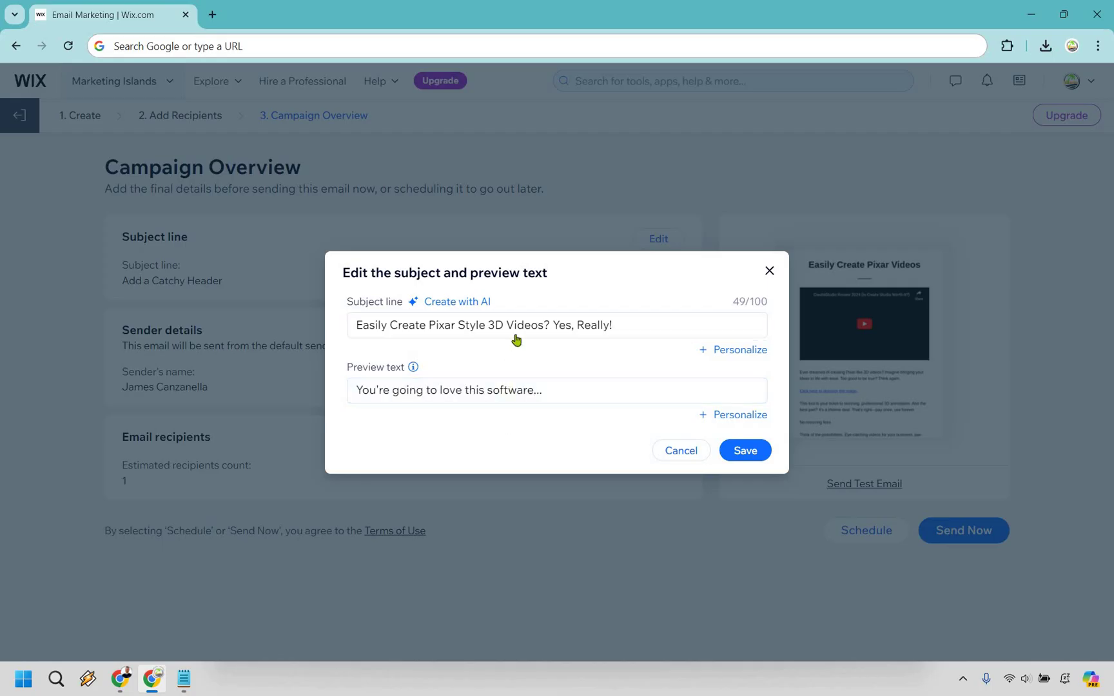